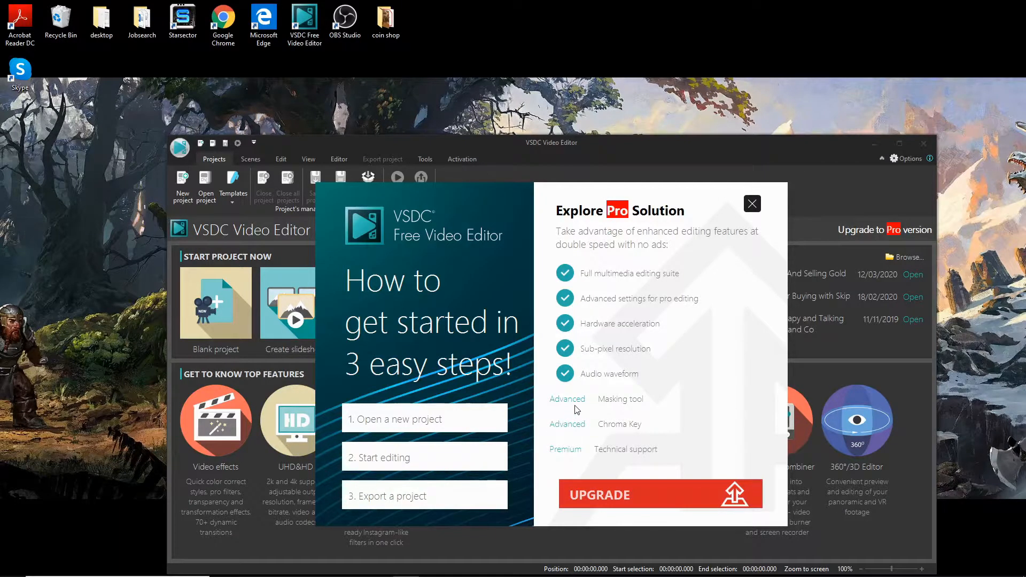
# Step: Dismiss the Pro upgrade offer and view the new project settings without creating a project
pyautogui.click(752, 204)
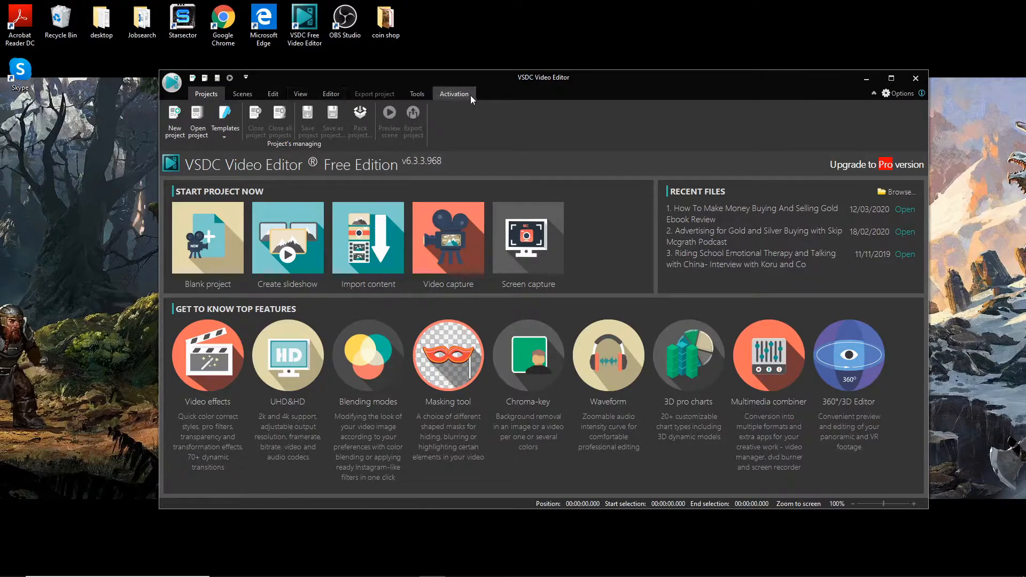
pyautogui.click(176, 120)
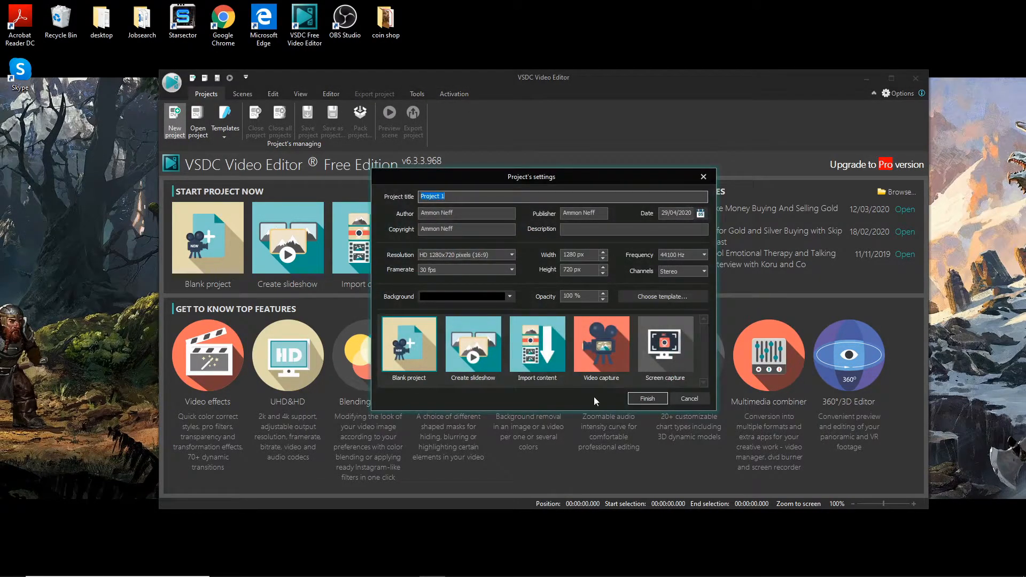
pyautogui.click(696, 400)
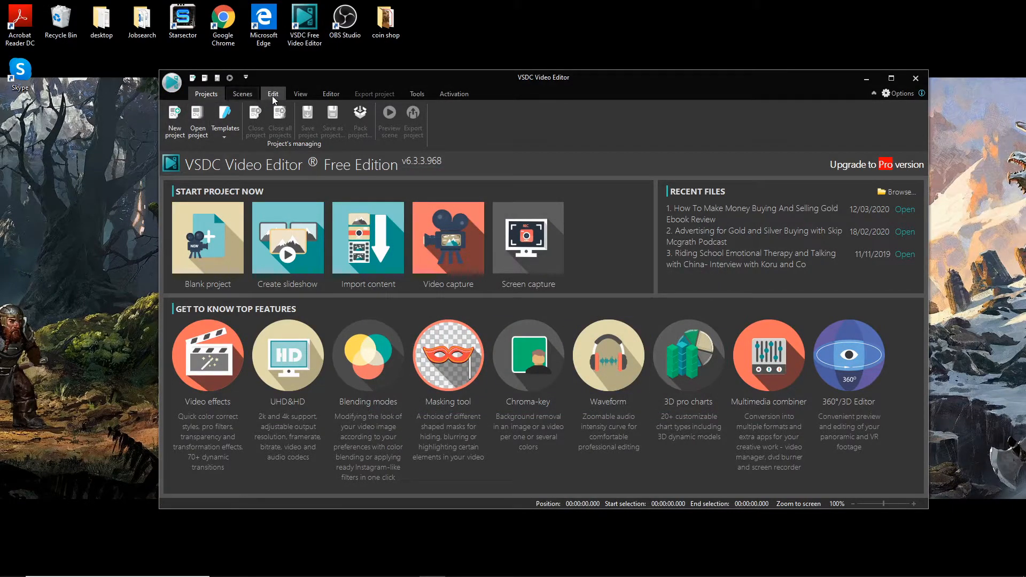
# Step: Open the Advertising for Gold and Silver Buying podcast project from the coin shop folder
pyautogui.click(198, 120)
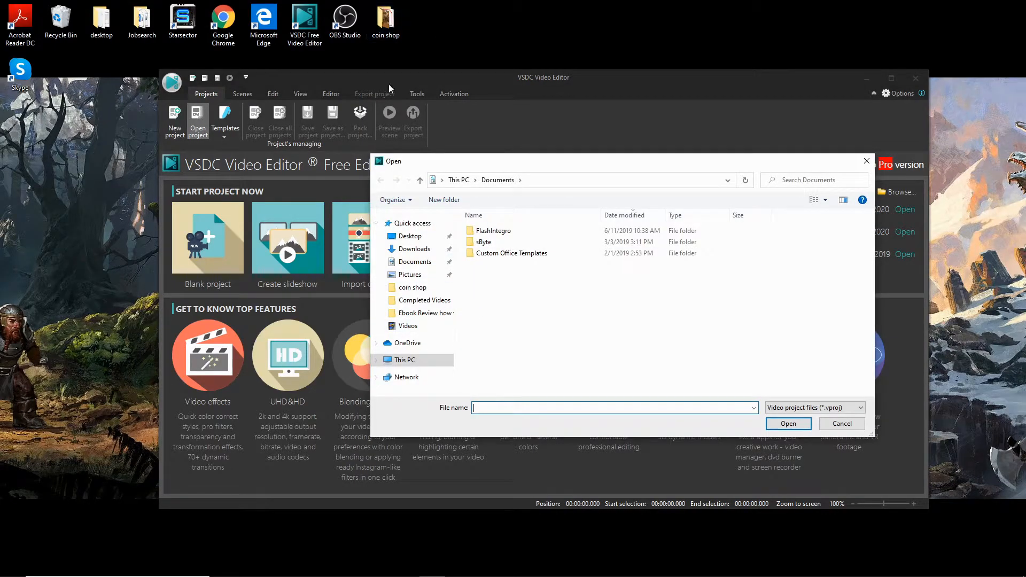
pyautogui.click(412, 287)
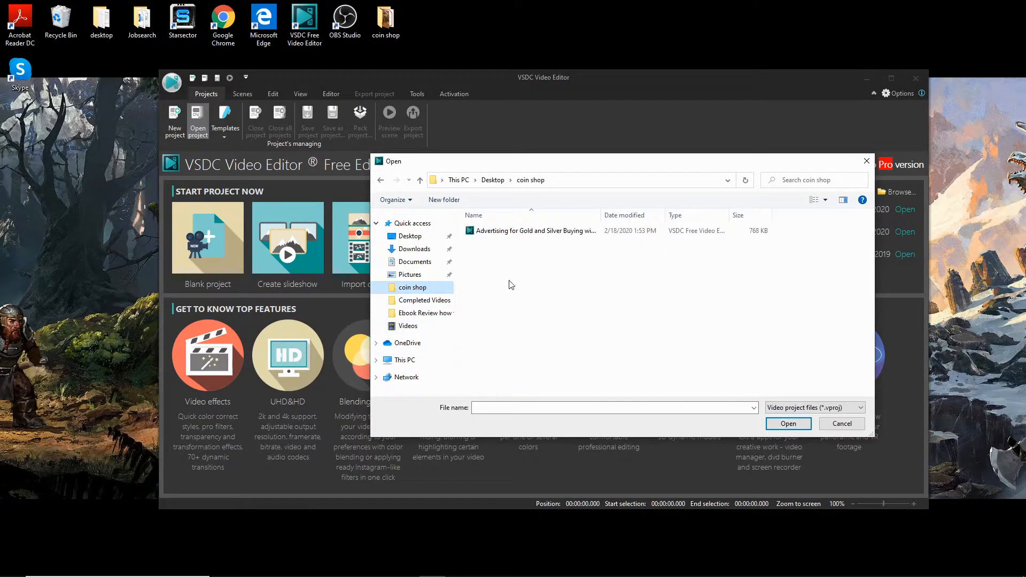
pyautogui.click(523, 232)
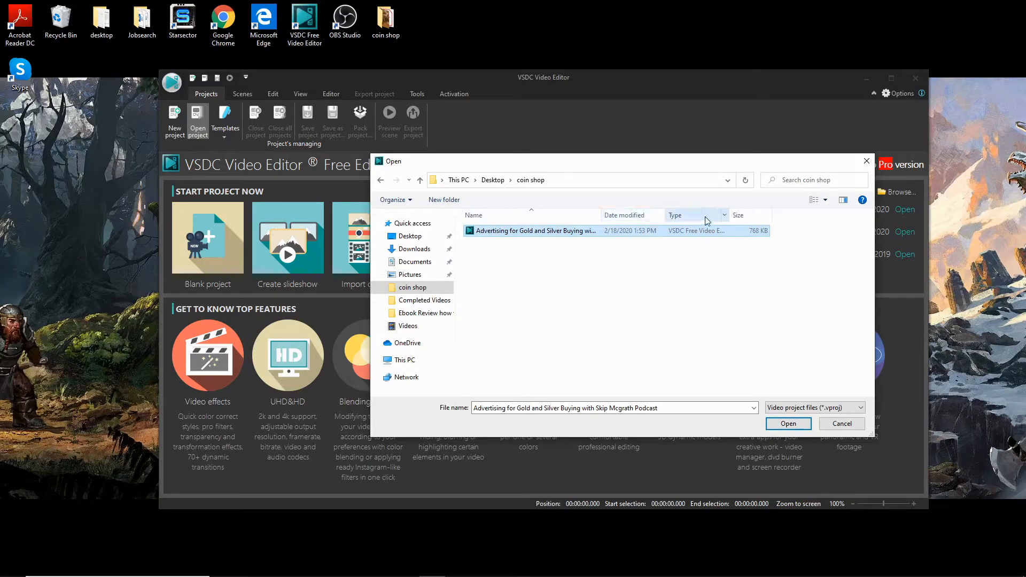
pyautogui.click(788, 423)
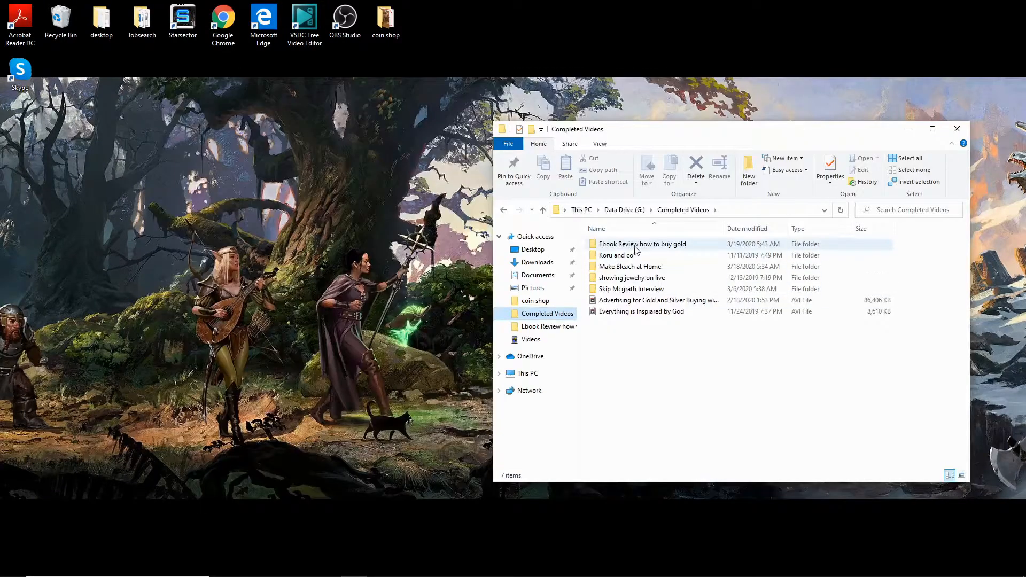
# Step: From the Ebook Review how to buy gold folder, open the How To Make Money Buying And Selling Gold Ebook Review project, dismissing the upgrade offer
pyautogui.click(635, 245)
pyautogui.doubleClick(636, 245)
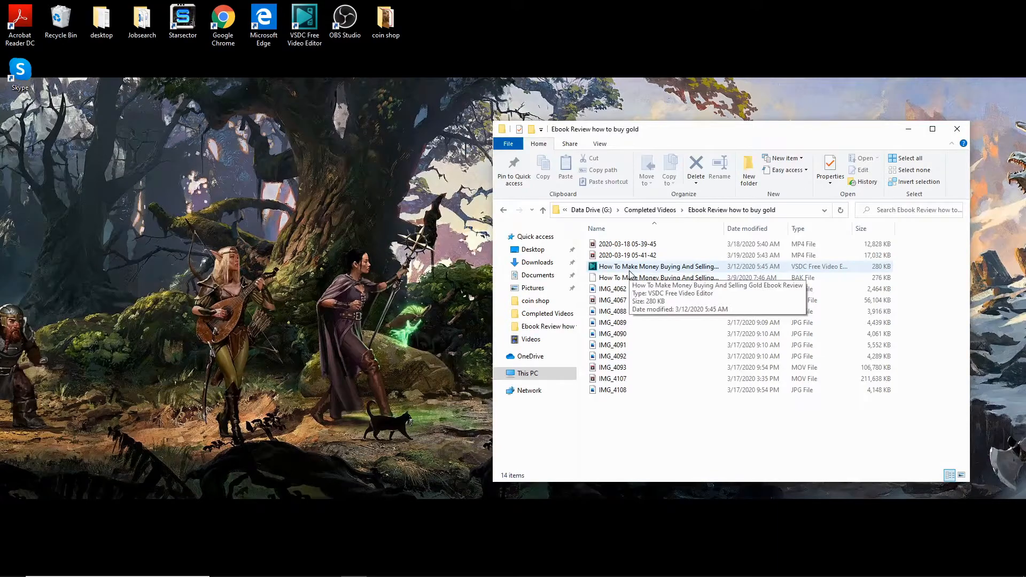
pyautogui.click(631, 270)
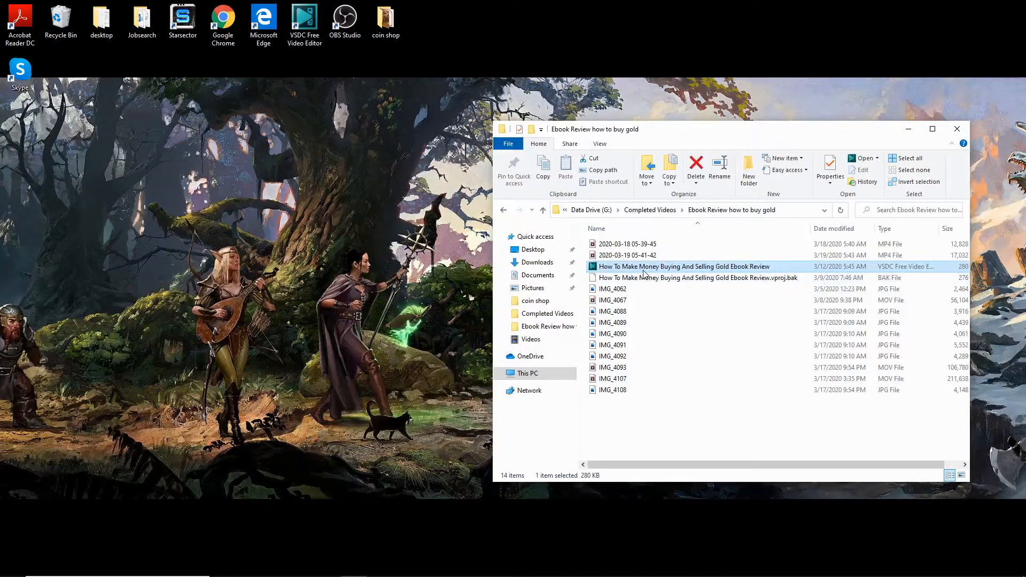
pyautogui.rightClick(644, 274)
pyautogui.click(681, 277)
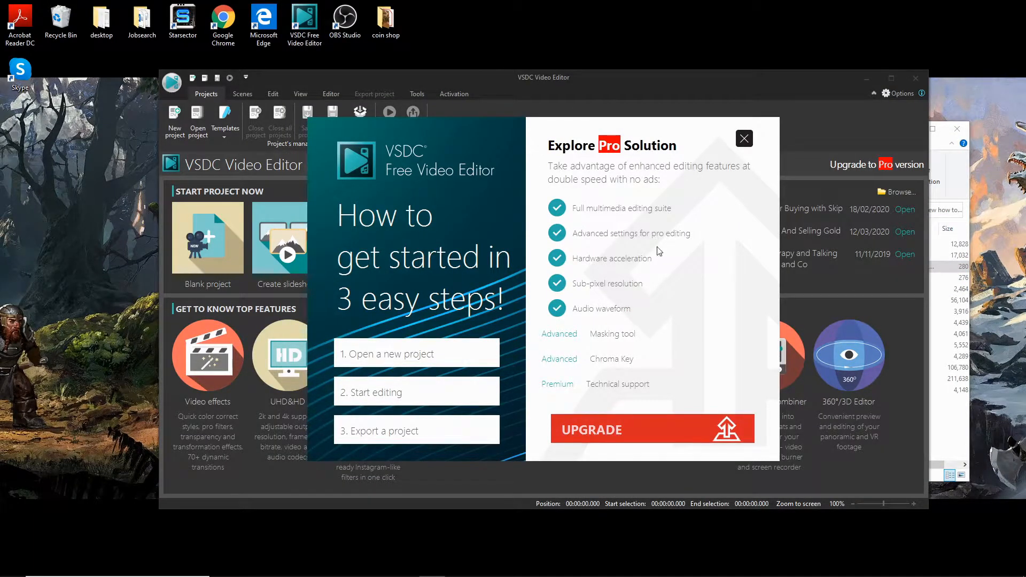
pyautogui.click(740, 141)
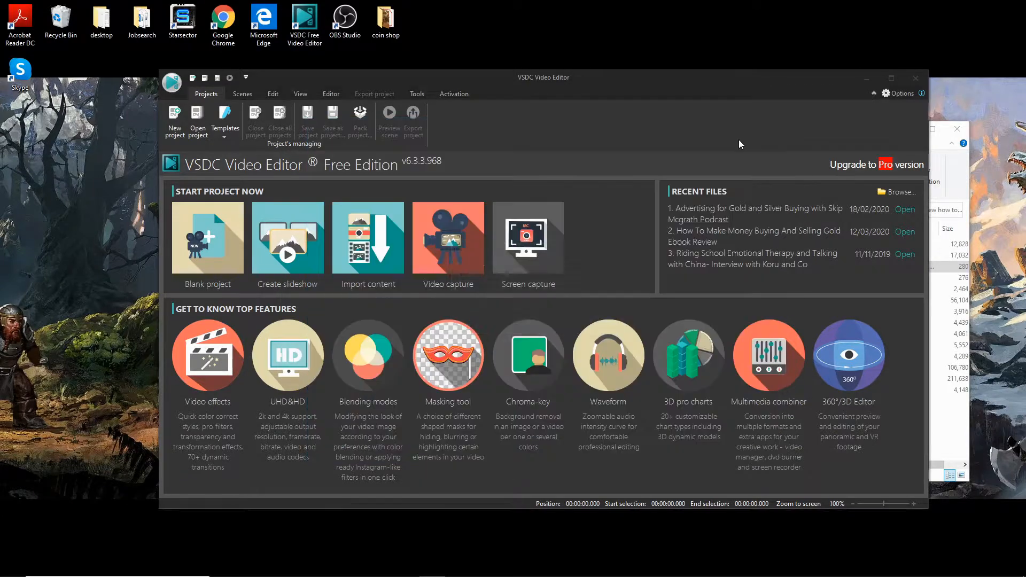
pyautogui.click(745, 208)
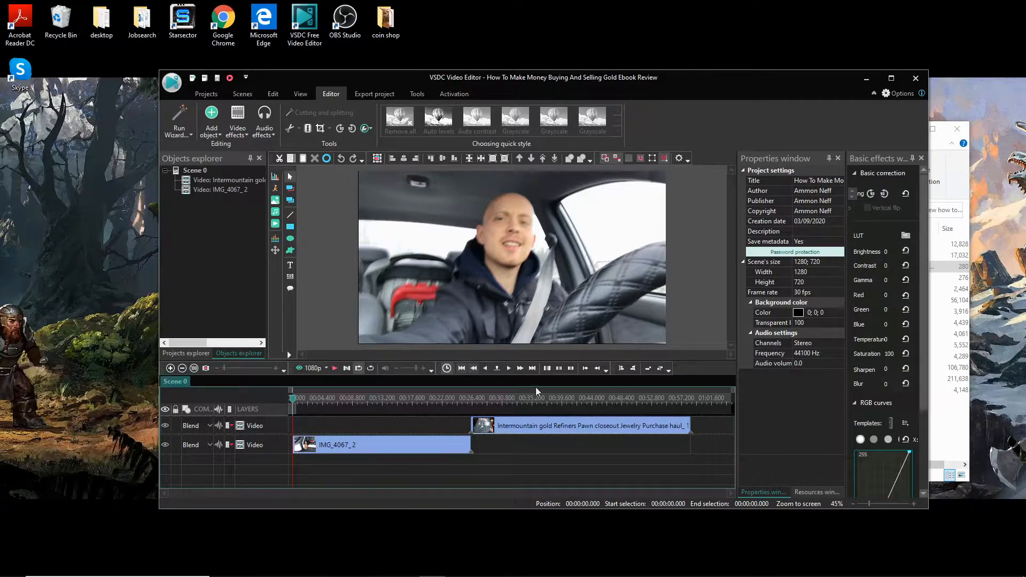
# Step: Switch to the Ebook Review how to buy gold folder window and pick the IMG_4090 image file
pyautogui.click(928, 167)
pyautogui.moveTo(610, 334); pyautogui.dragTo(659, 337)
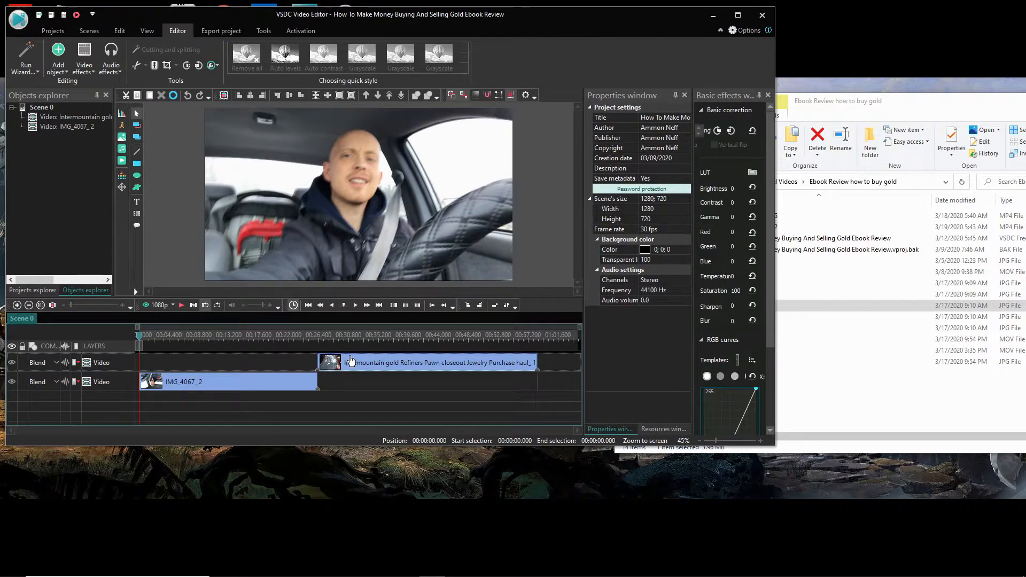
# Step: Examine the audio volume property of the Intermountain gold clip and the matching properties of the IMG_4067_2 clip
pyautogui.click(428, 373)
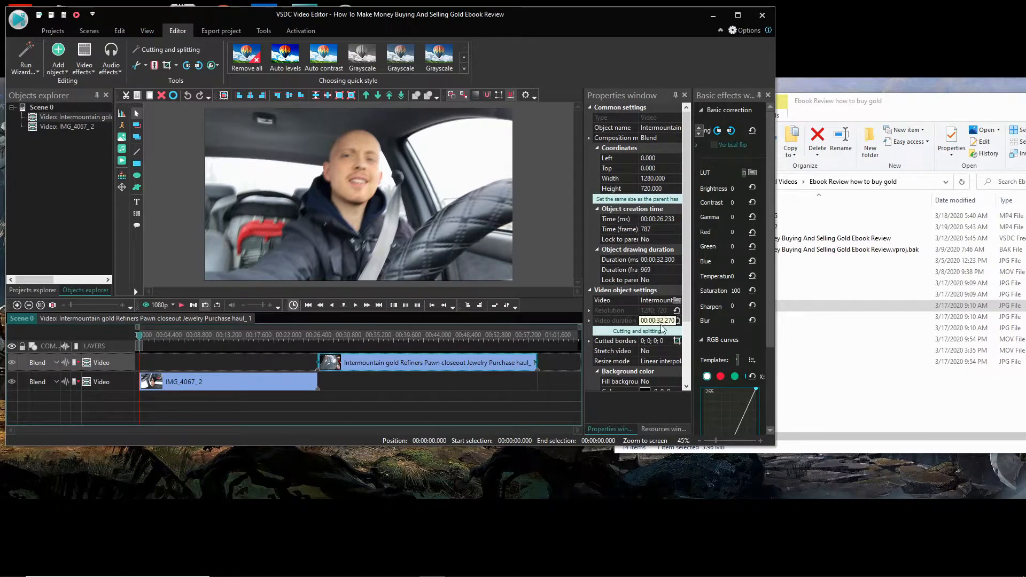
pyautogui.scroll(-3, 660, 325)
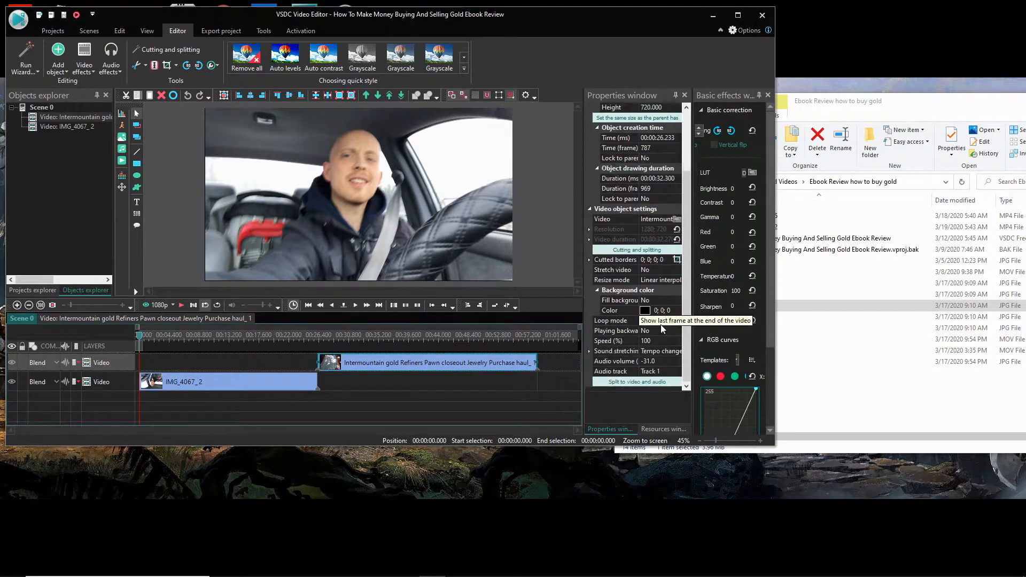
pyautogui.click(612, 363)
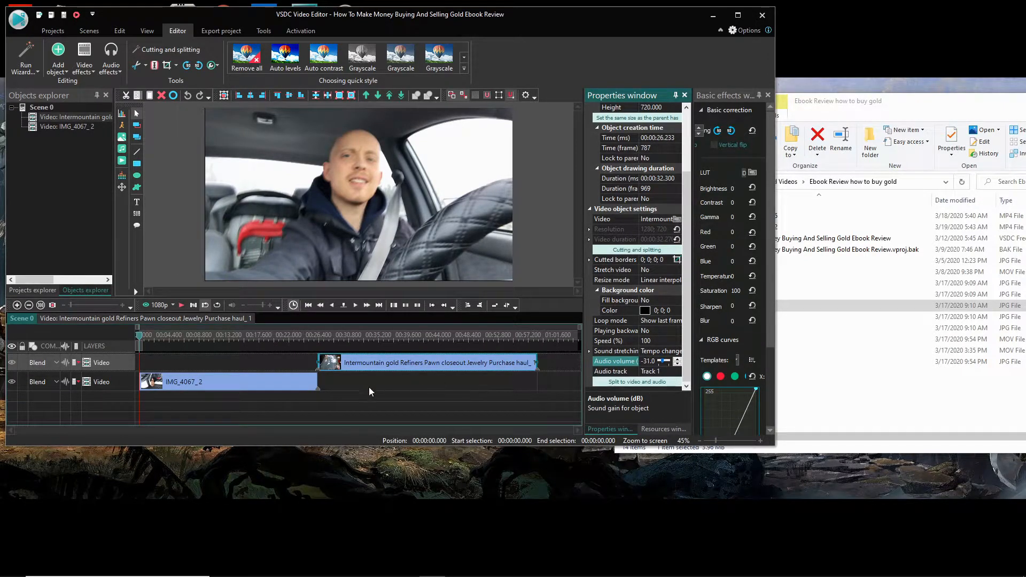
pyautogui.click(294, 383)
pyautogui.scroll(-3, 641, 363)
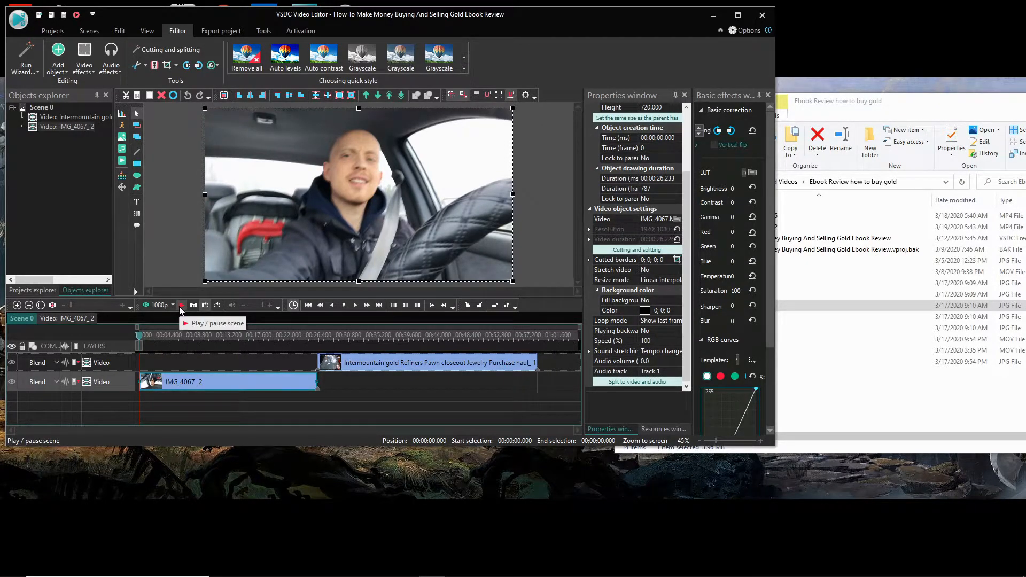
# Step: Preview the scene from its beginning, unmuting the system sound and raising its volume for the playback
pyautogui.click(181, 308)
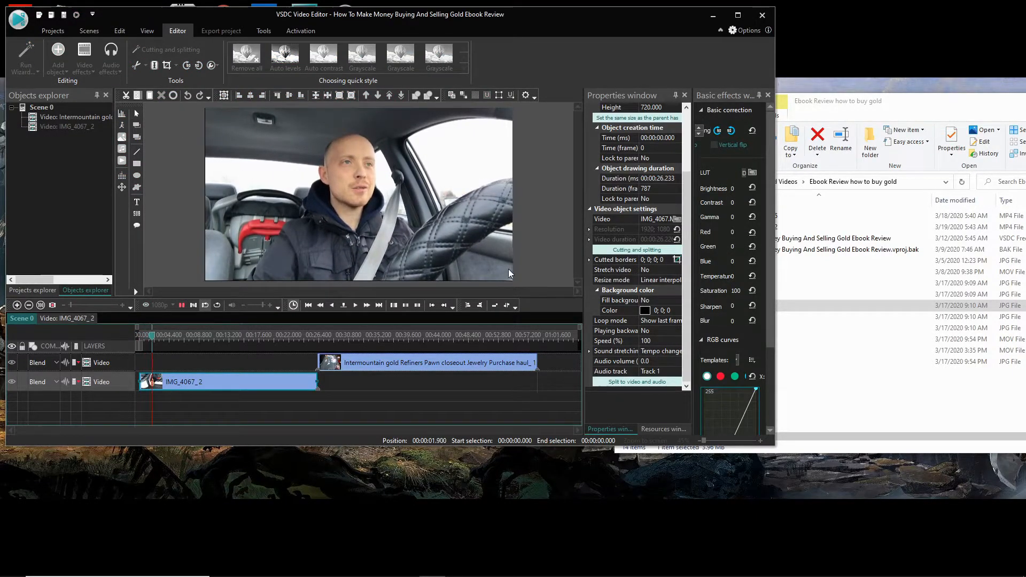
pyautogui.click(183, 305)
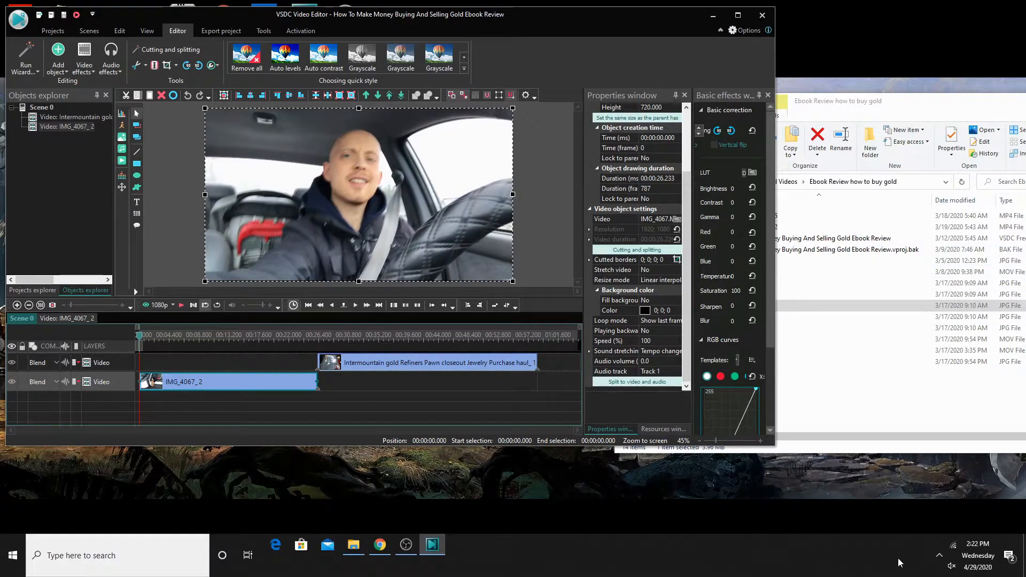
pyautogui.click(951, 566)
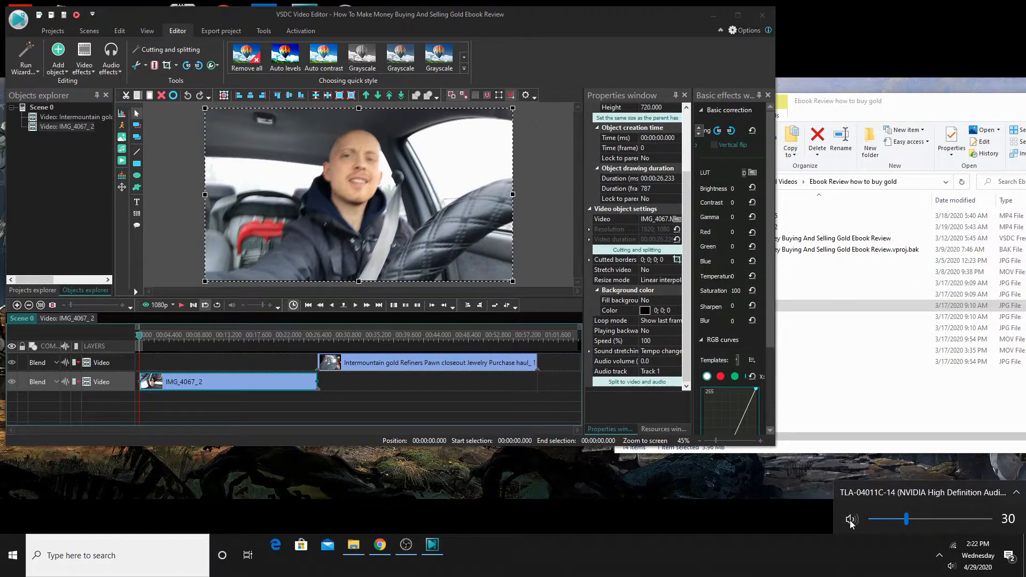
pyautogui.moveTo(909, 520); pyautogui.dragTo(933, 522)
pyautogui.click(181, 305)
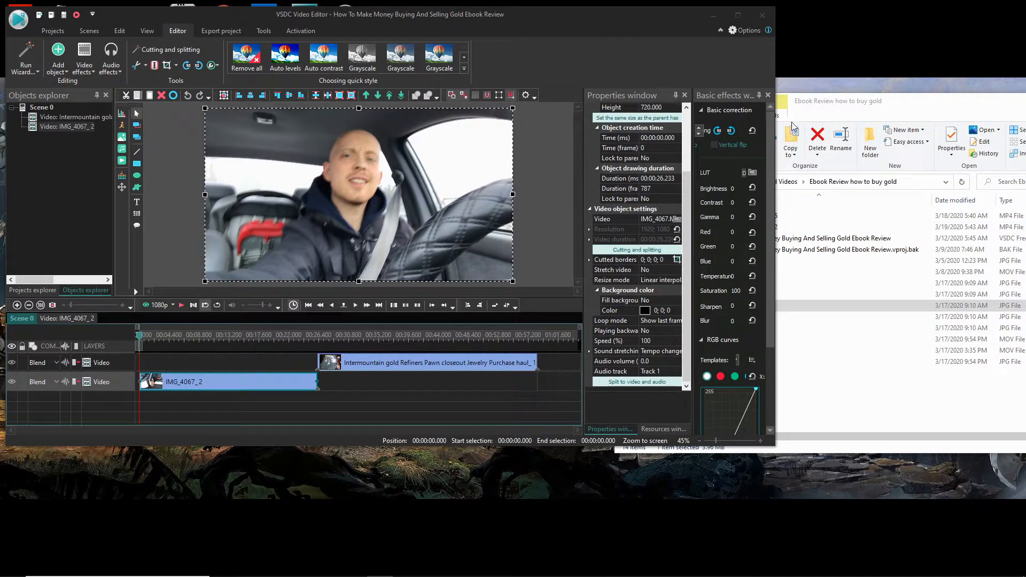
# Step: Snap the folder and video editor windows side by side, minimize the folder window, and widen the editor window
pyautogui.click(859, 101)
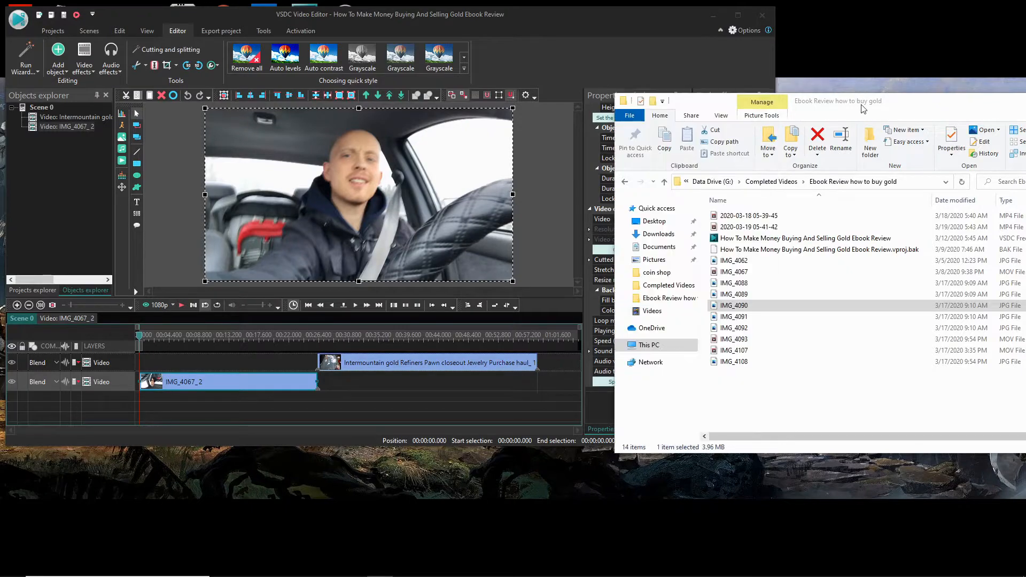
pyautogui.moveTo(910, 111); pyautogui.dragTo(1025, 107)
pyautogui.click(470, 194)
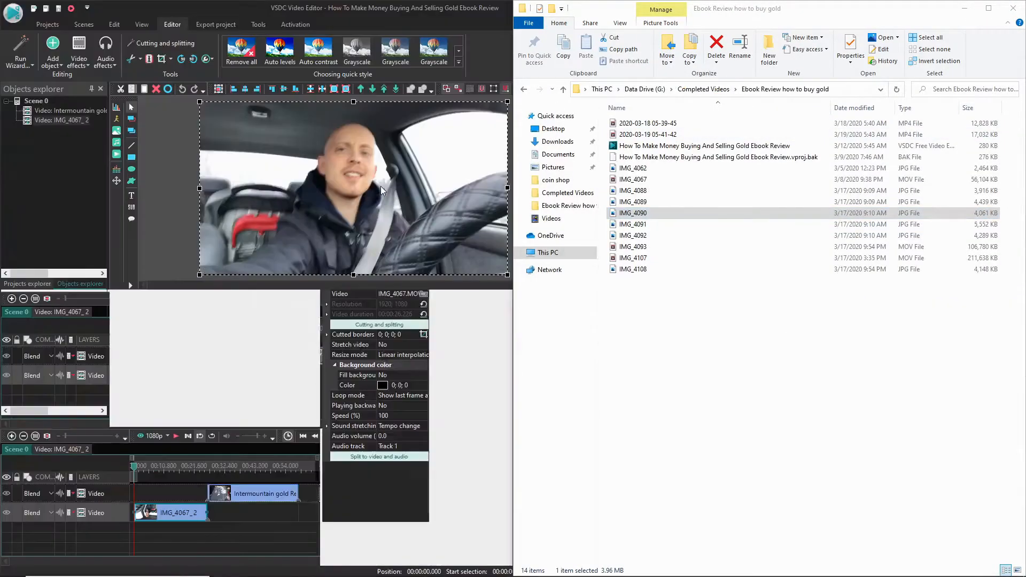
pyautogui.click(964, 8)
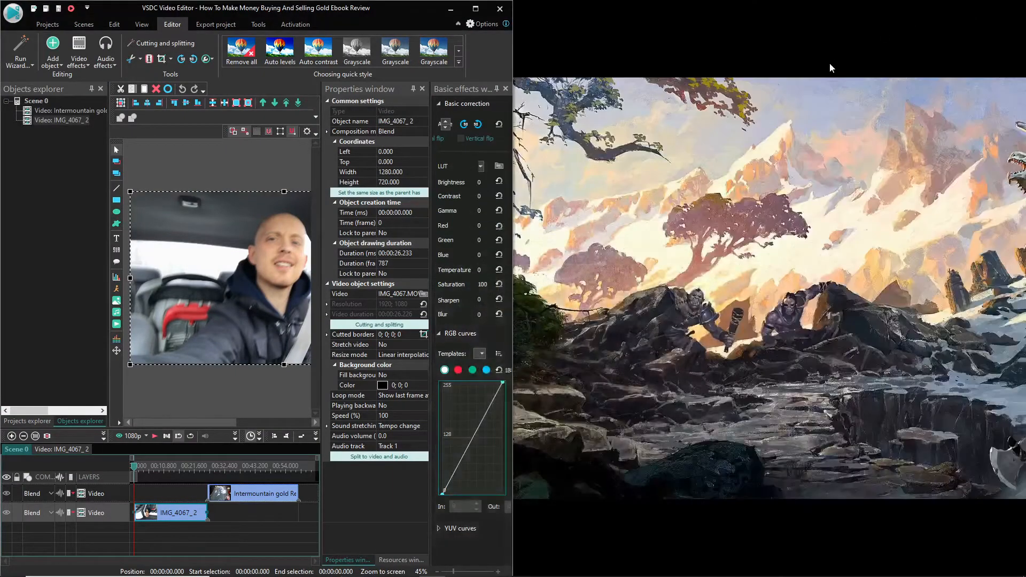
pyautogui.moveTo(513, 55); pyautogui.dragTo(834, 56)
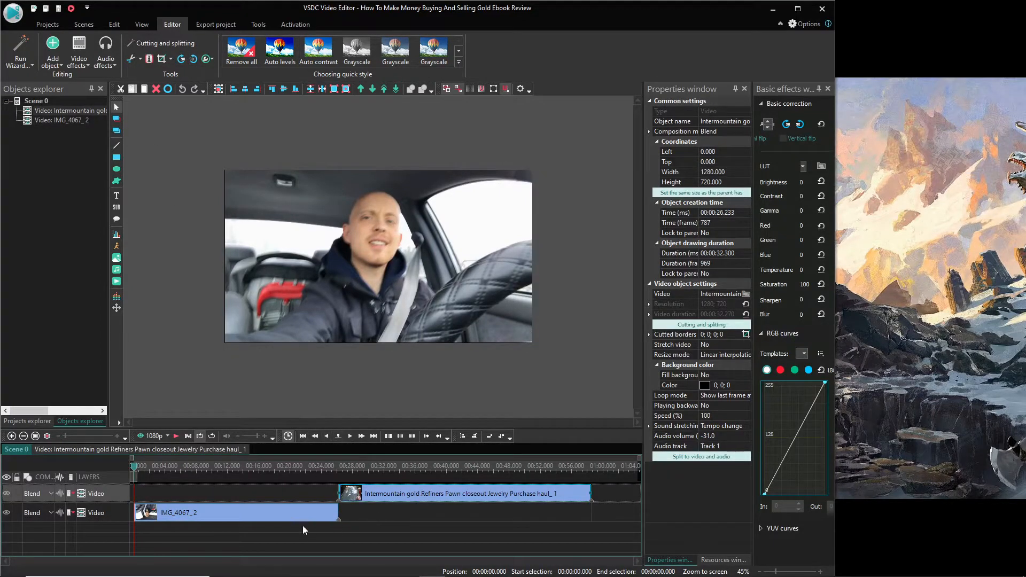
# Step: Move the timeline cursor to 00:00:27.533 and open the Intermountain gold clip for cutting and splitting
pyautogui.click(398, 499)
pyautogui.moveTo(135, 473); pyautogui.dragTo(348, 473)
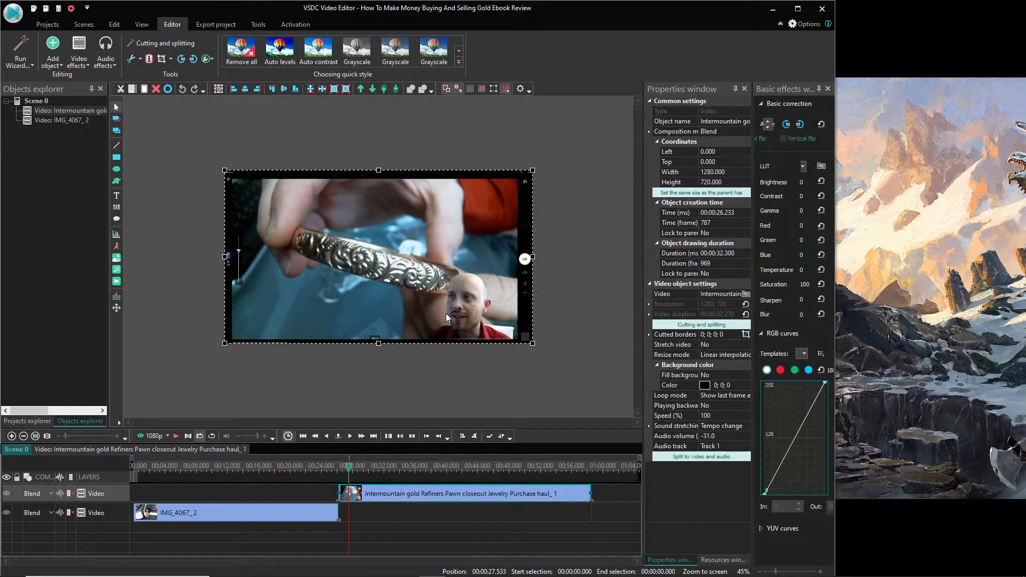
pyautogui.click(149, 44)
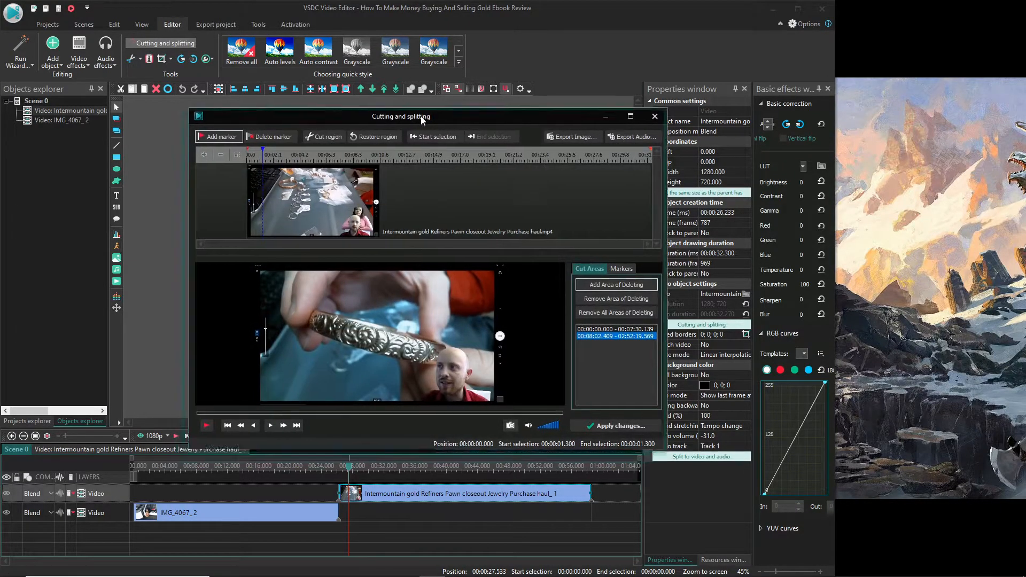
pyautogui.moveTo(421, 116); pyautogui.dragTo(415, 18)
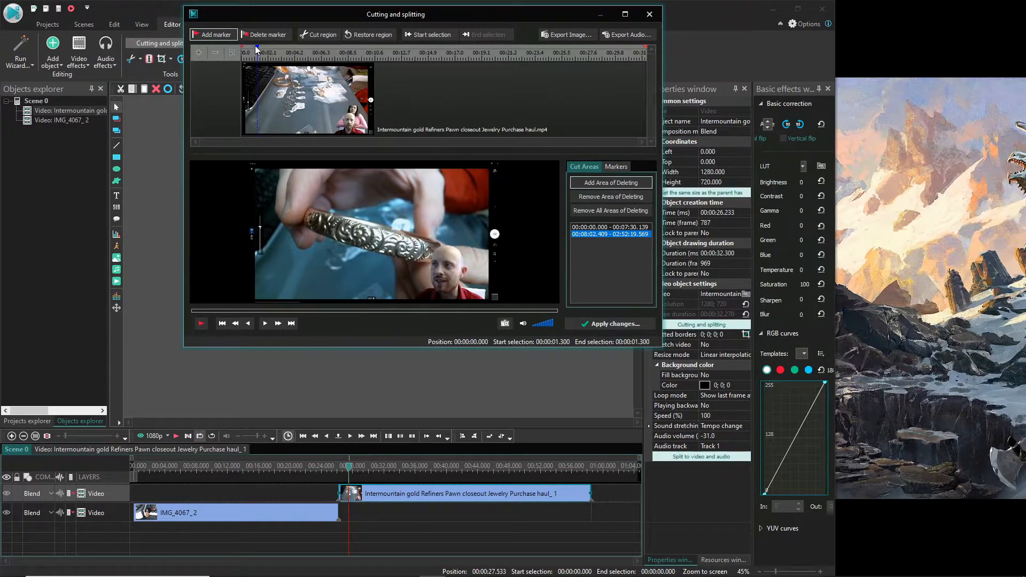
# Step: Select the clip's opening region from 00:00:00.000 to 00:00:03.874 and pick the cut area 00:00:00.000 - 00:07:30.139
pyautogui.moveTo(257, 47)
pyautogui.mouseDown()
pyautogui.moveTo(297, 48)
pyautogui.moveTo(223, 55)
pyautogui.mouseUp()
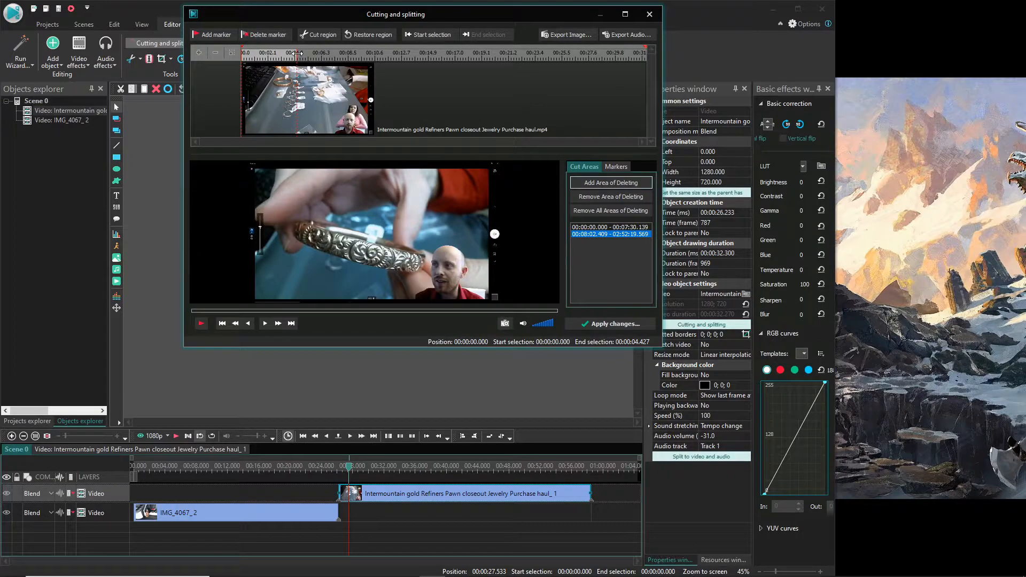
pyautogui.moveTo(297, 53)
pyautogui.mouseDown()
pyautogui.moveTo(337, 53)
pyautogui.moveTo(290, 54)
pyautogui.mouseUp()
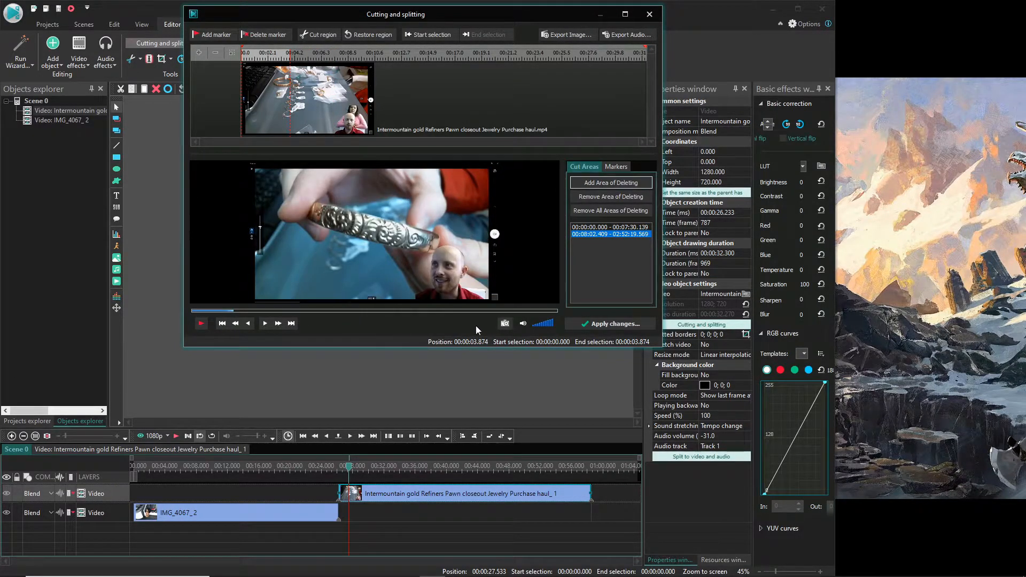
pyautogui.click(625, 226)
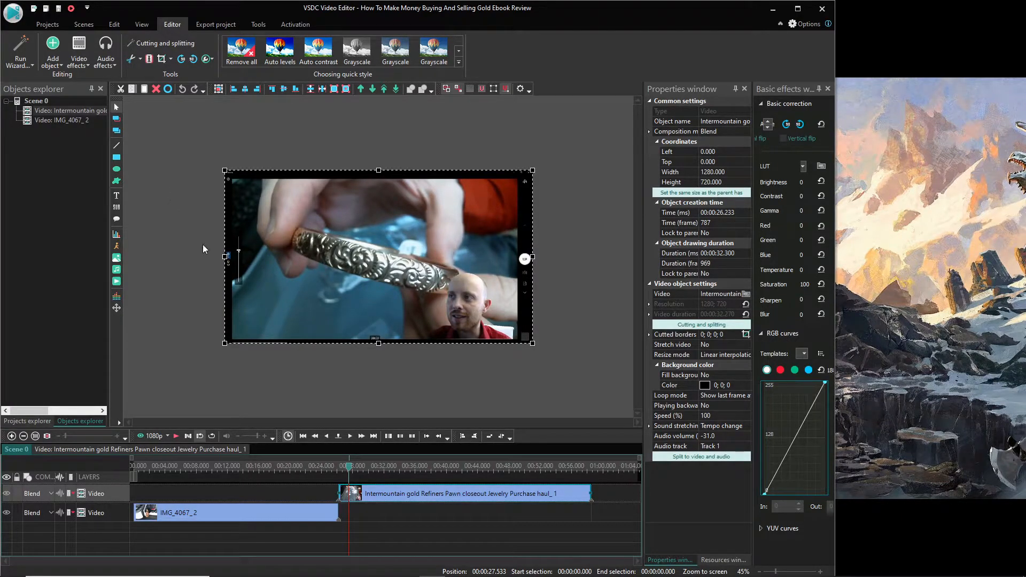
# Step: Switch to the project export settings, apply the High Quality XviD MPEG4 profile for AVI, and set the profile filter to All profiles
pyautogui.click(217, 24)
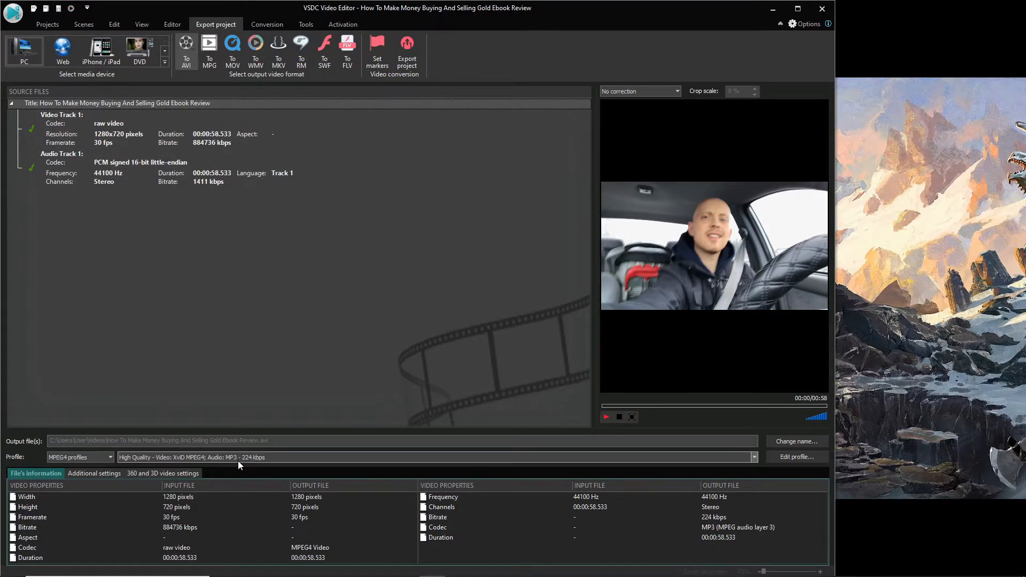
pyautogui.click(796, 457)
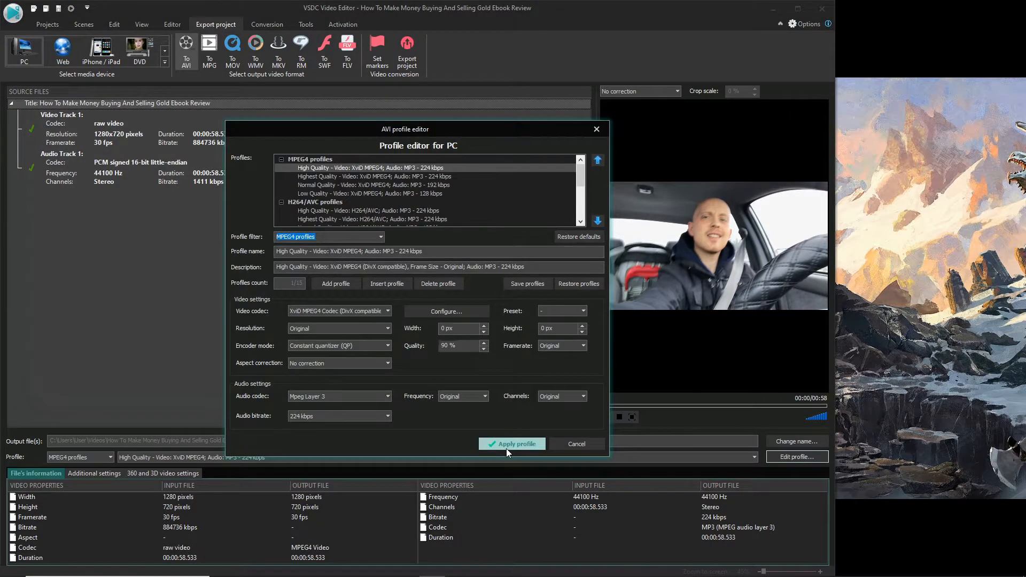
pyautogui.click(509, 446)
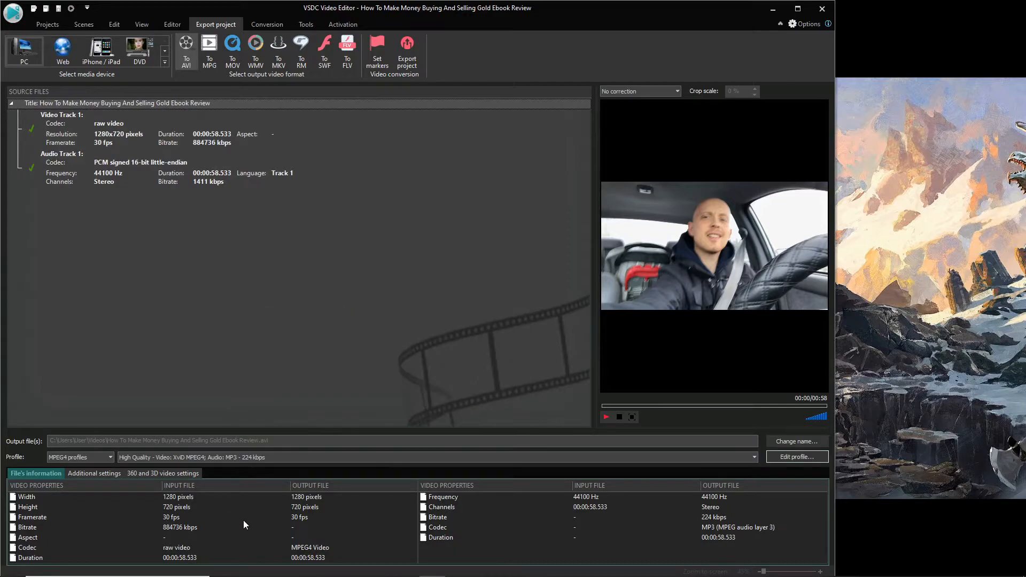
pyautogui.click(226, 457)
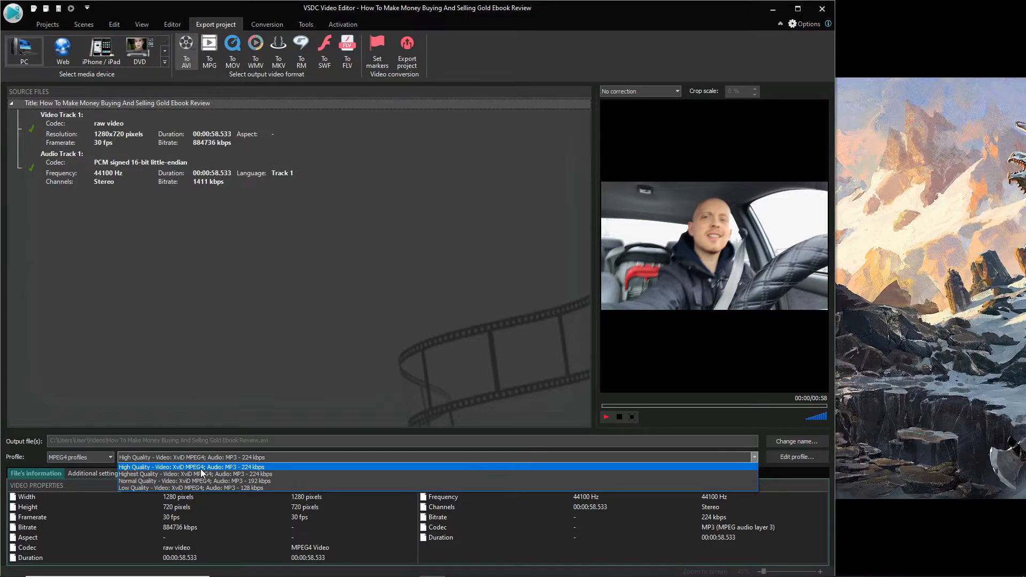
pyautogui.click(101, 459)
pyautogui.scroll(2, 101, 460)
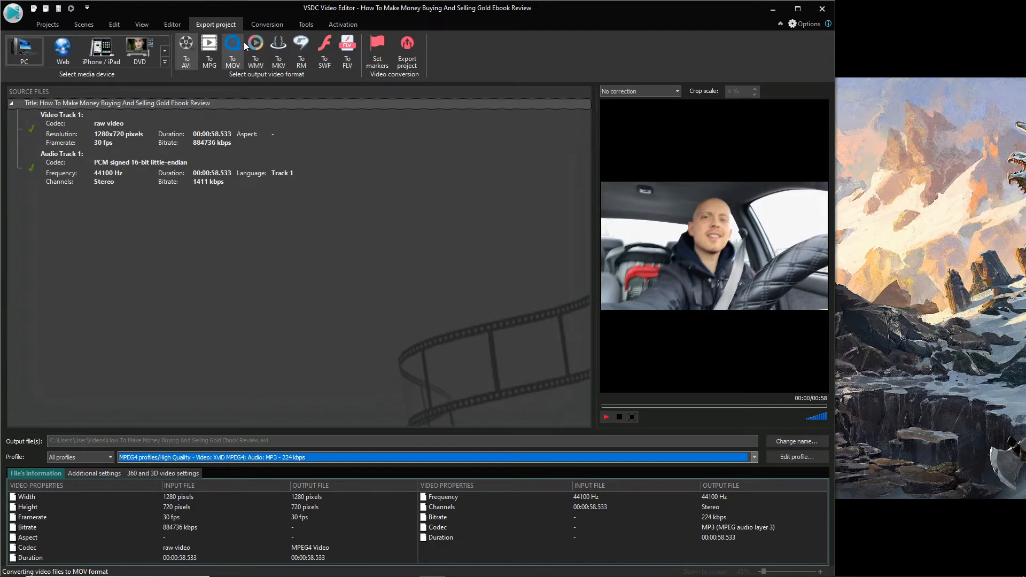
# Step: Choose Web as the media device for YouTube and keep the 1080p (Full HD)/High Quality H.264 1920x1080 profile
pyautogui.click(61, 55)
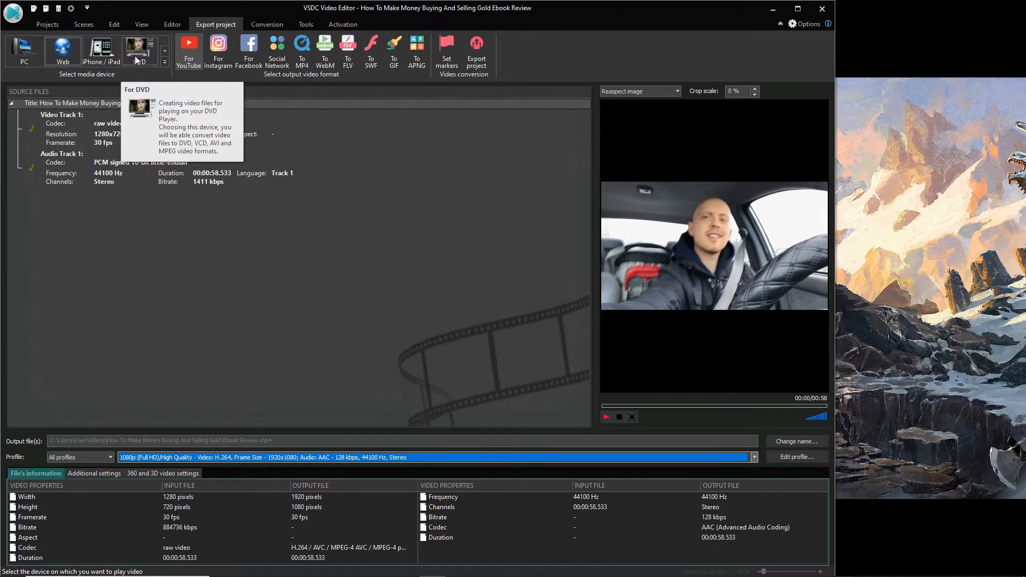
pyautogui.click(163, 65)
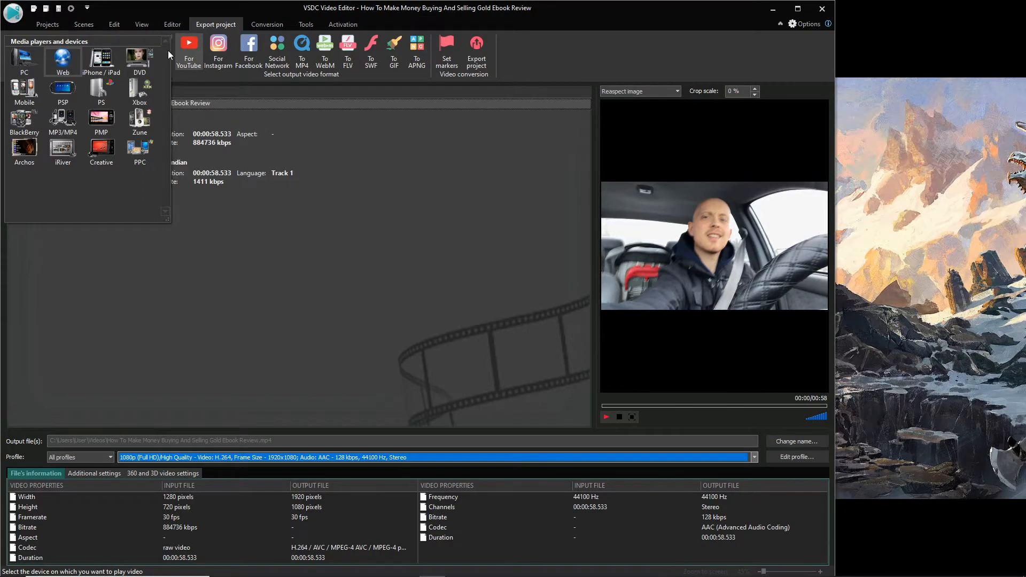
pyautogui.click(306, 154)
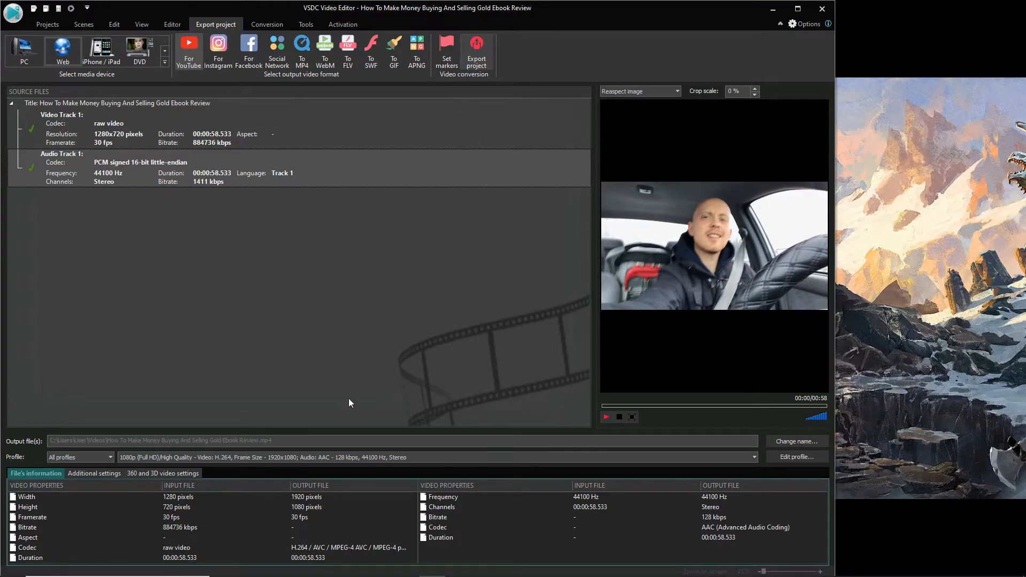
pyautogui.click(128, 457)
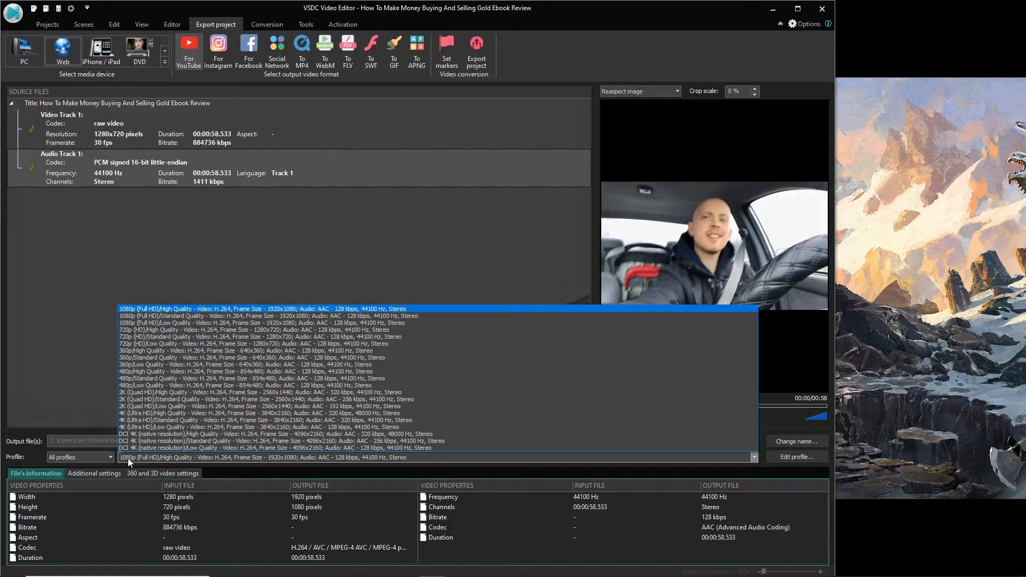
pyautogui.click(127, 457)
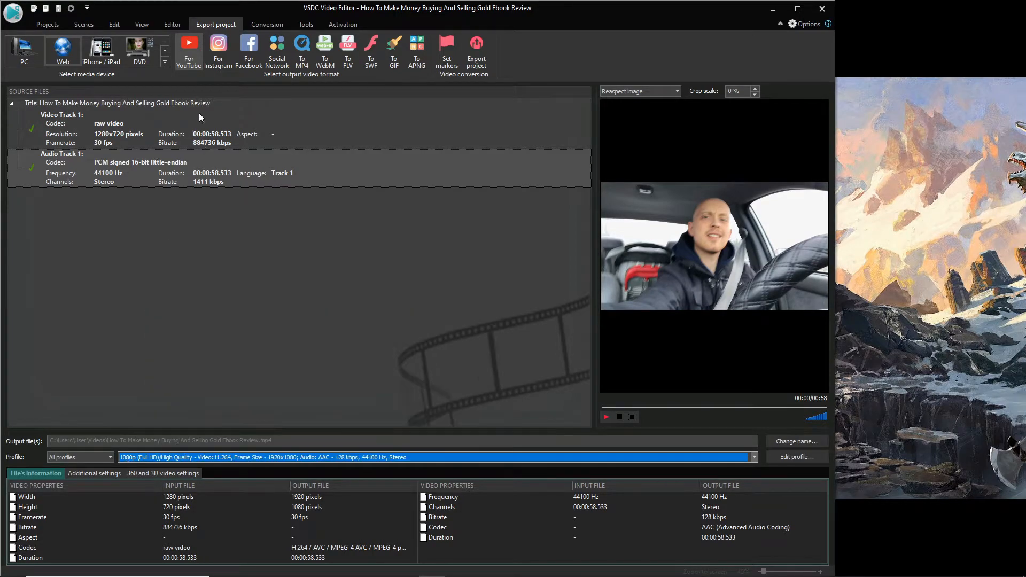
# Step: Start exporting the project without the premium features, and stop the conversion early
pyautogui.click(478, 51)
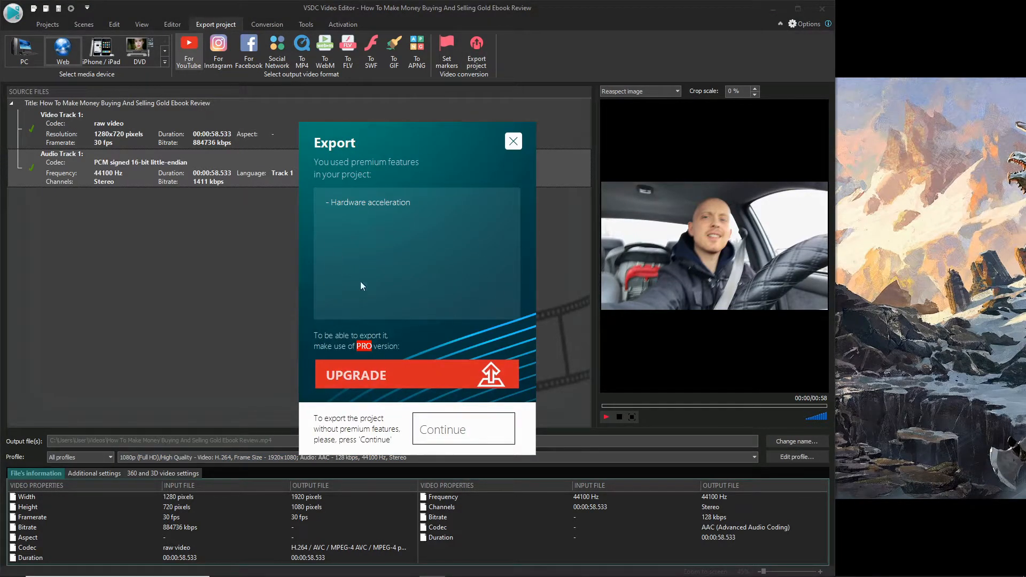
pyautogui.click(450, 437)
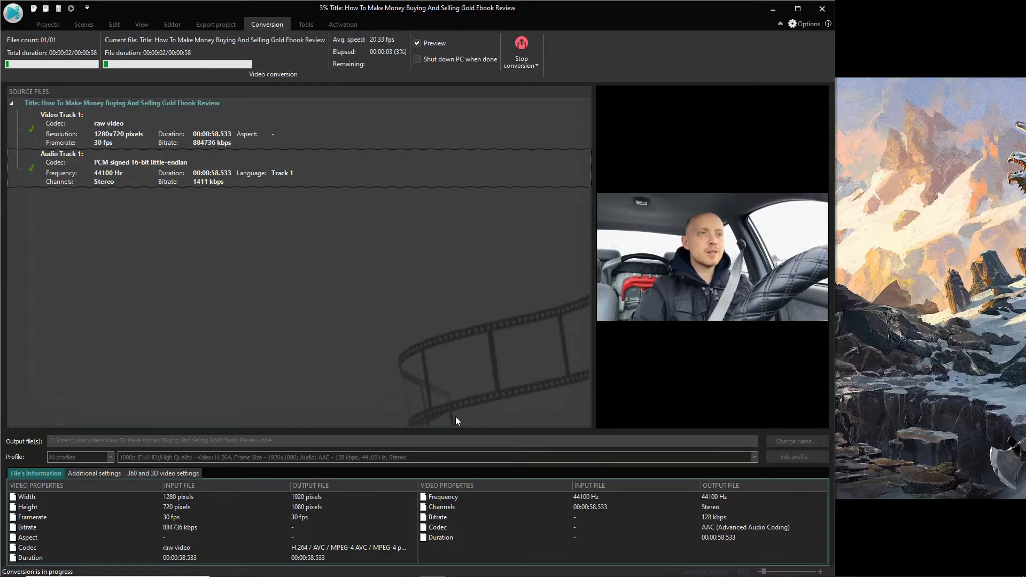
pyautogui.click(536, 63)
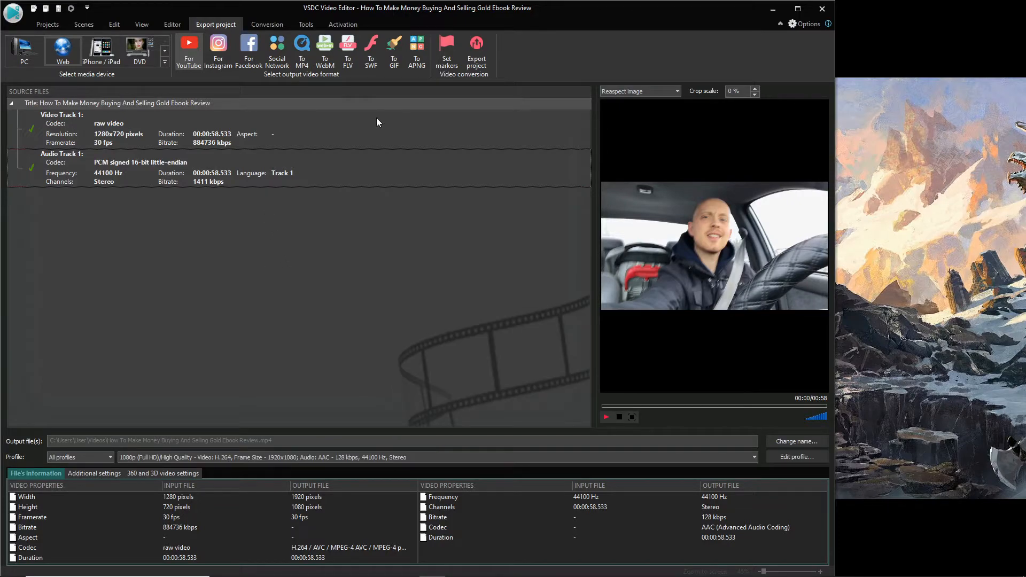
# Step: Locate the exported How To Make Money Buying And Selling Gold Ebook Review MP4 in the Videos folder and widen the name column
pyautogui.click(777, 9)
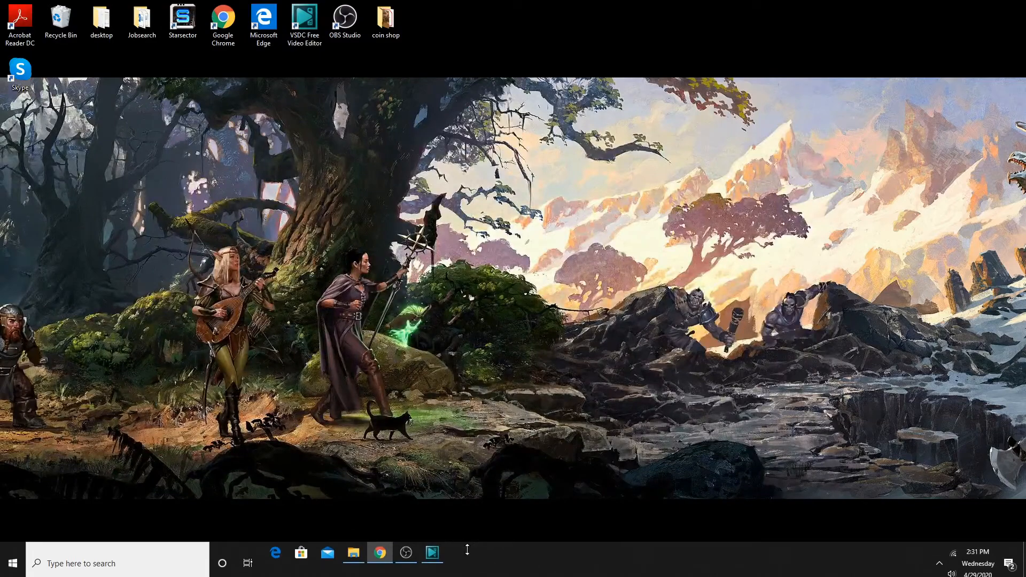
pyautogui.click(353, 545)
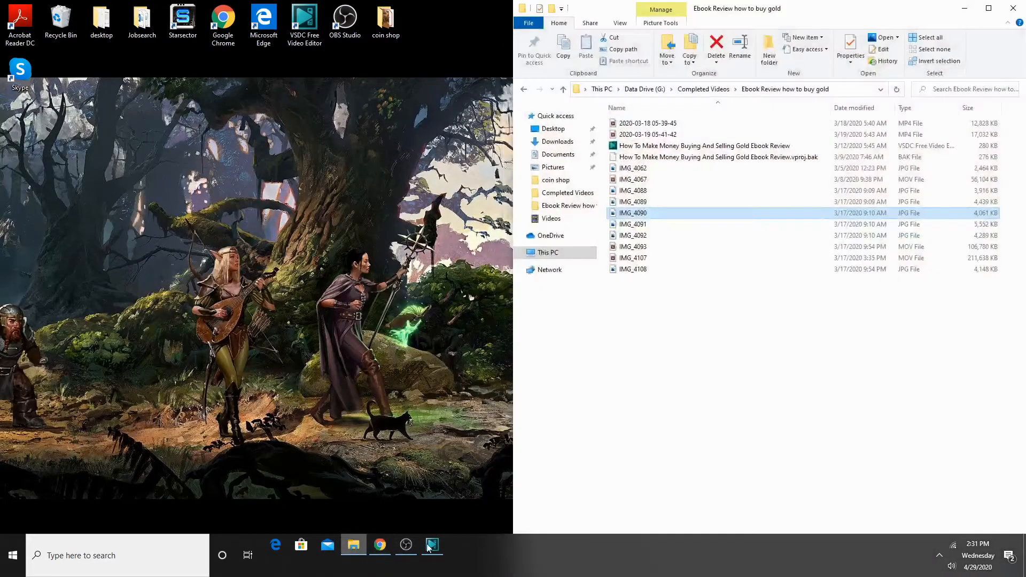
pyautogui.click(548, 219)
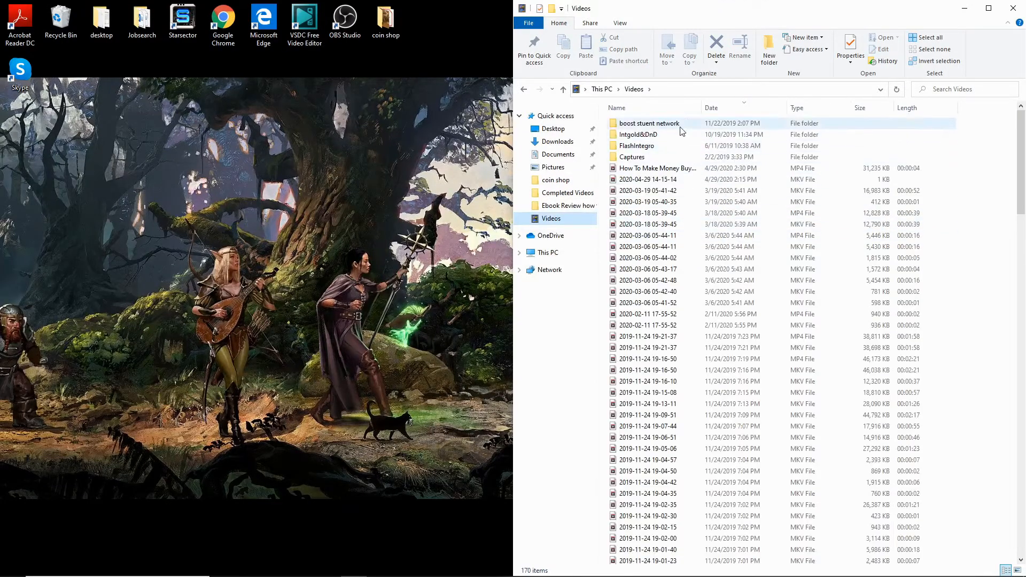
pyautogui.click(674, 168)
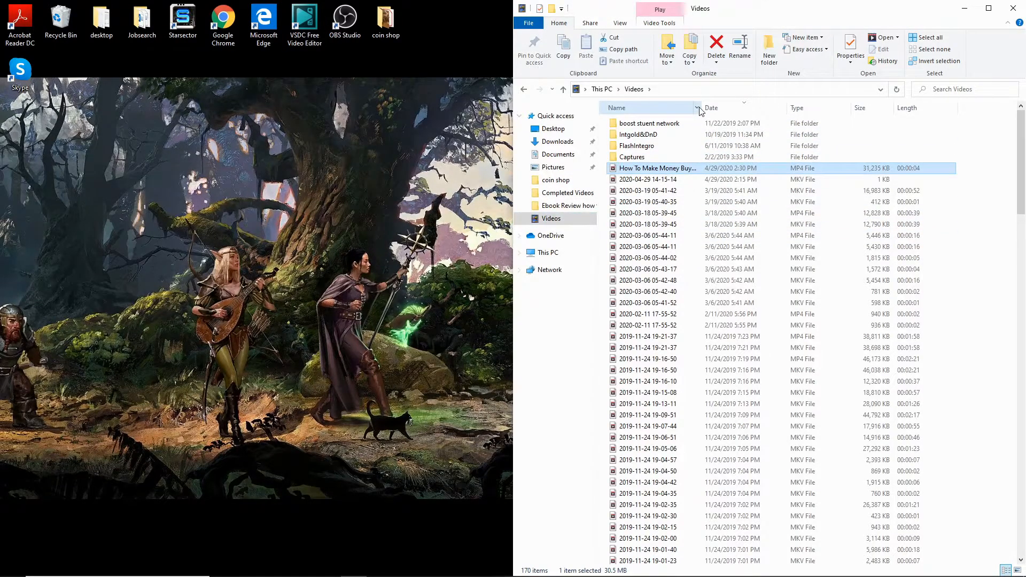
pyautogui.moveTo(701, 104); pyautogui.dragTo(805, 108)
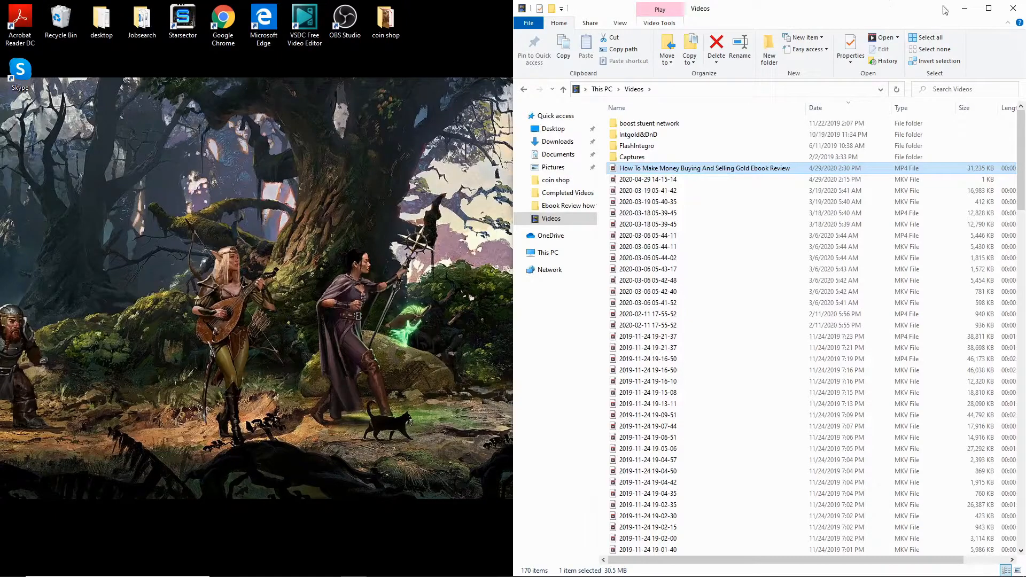
pyautogui.click(966, 9)
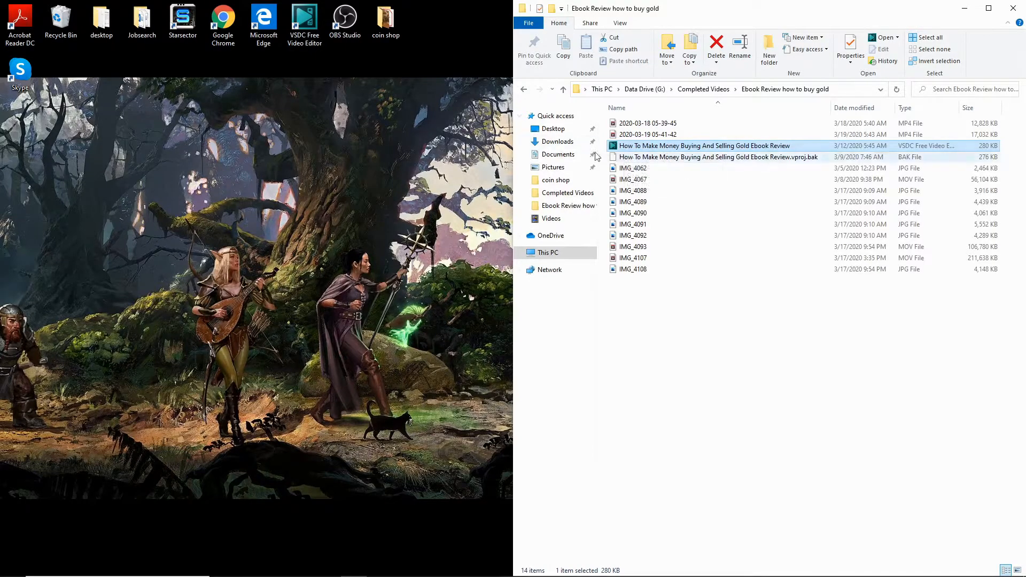
# Step: Restore the video editor beside the Ebook Review how to buy gold folder and return it to the project's scene
pyautogui.moveTo(522, 574)
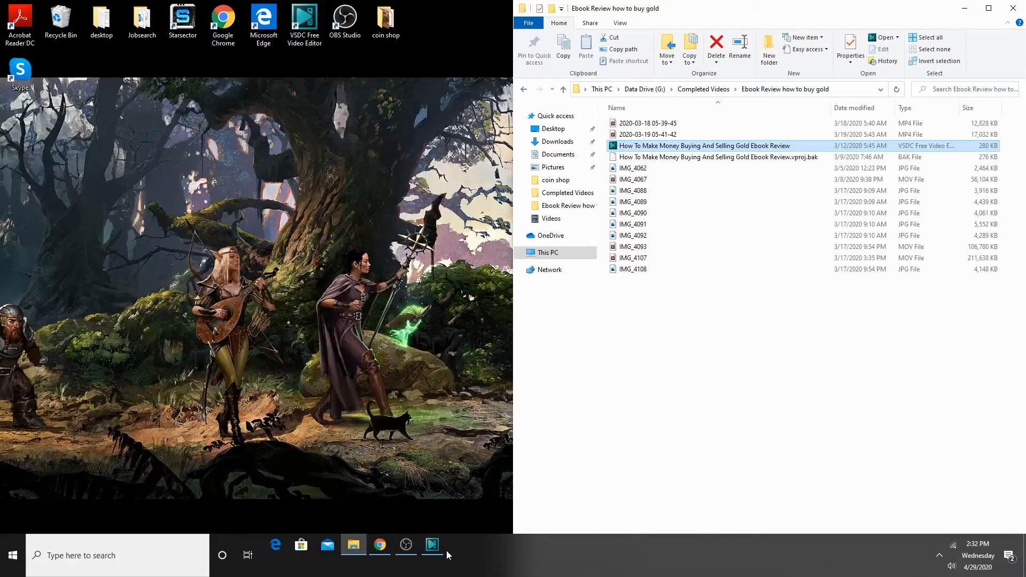
pyautogui.click(432, 544)
pyautogui.click(823, 101)
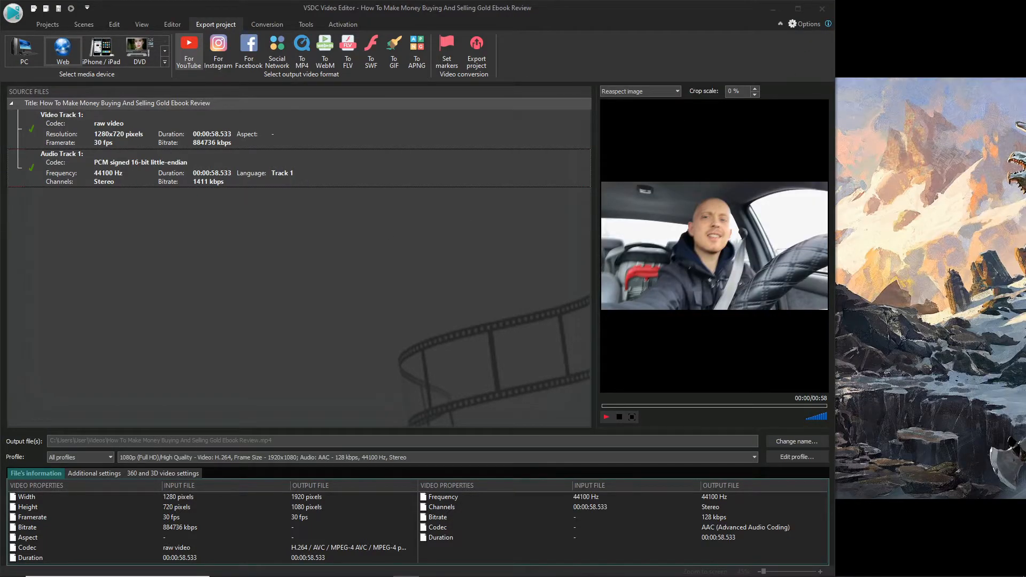
pyautogui.moveTo(412, 566)
pyautogui.click(358, 549)
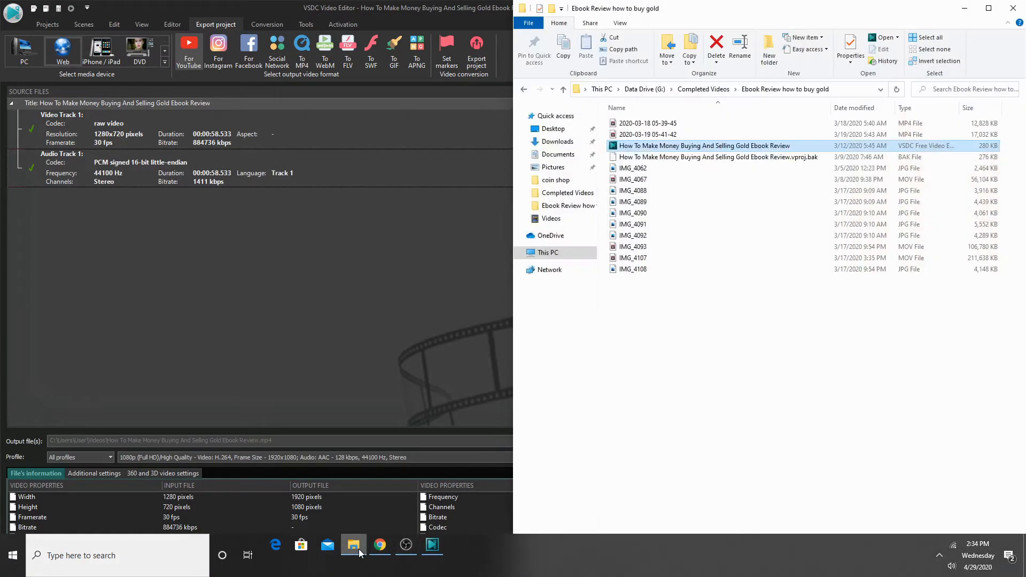
pyautogui.click(241, 301)
pyautogui.click(41, 24)
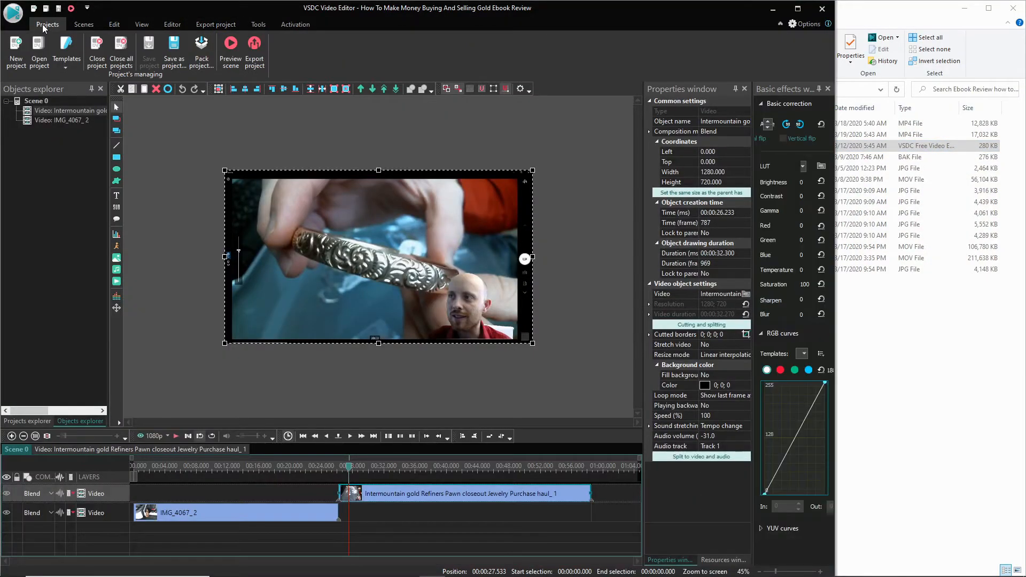
pyautogui.click(910, 377)
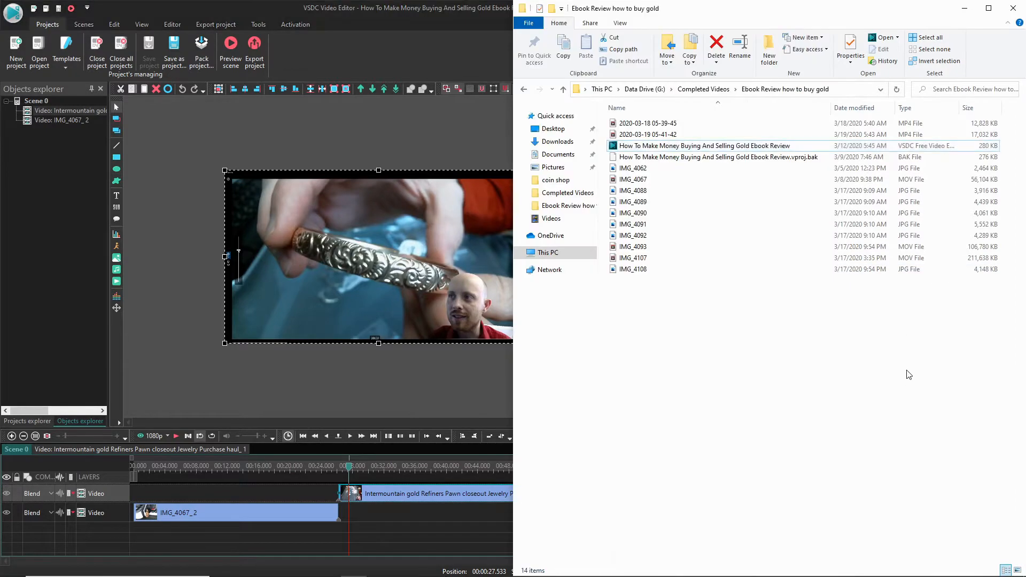
pyautogui.doubleClick(666, 124)
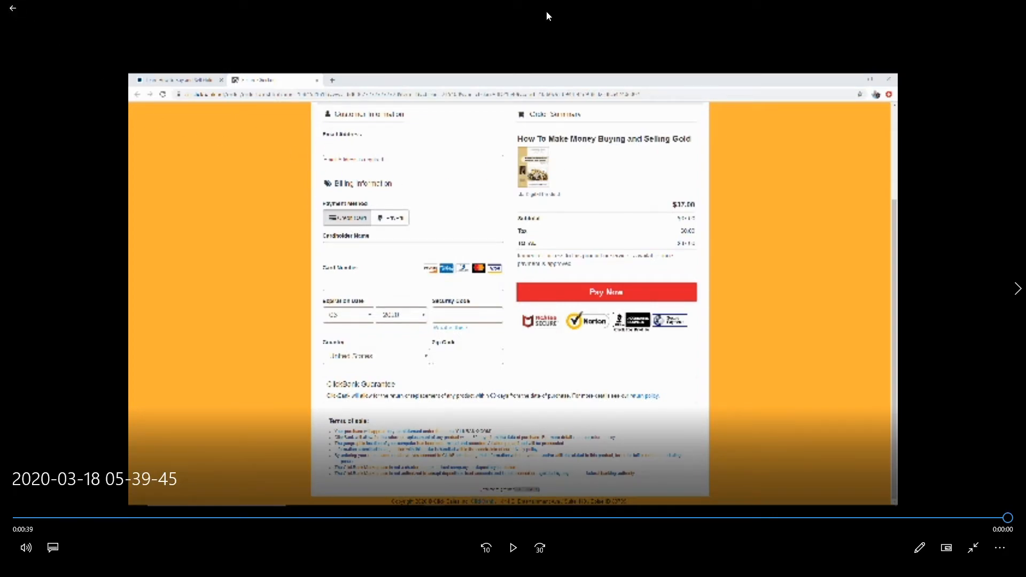
pyautogui.press('Escape')
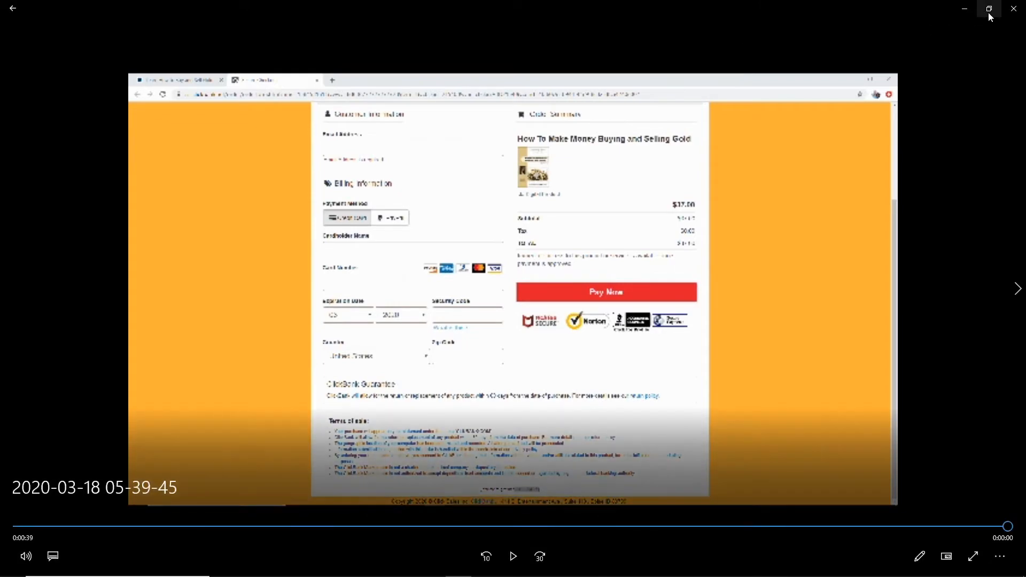
pyautogui.click(989, 9)
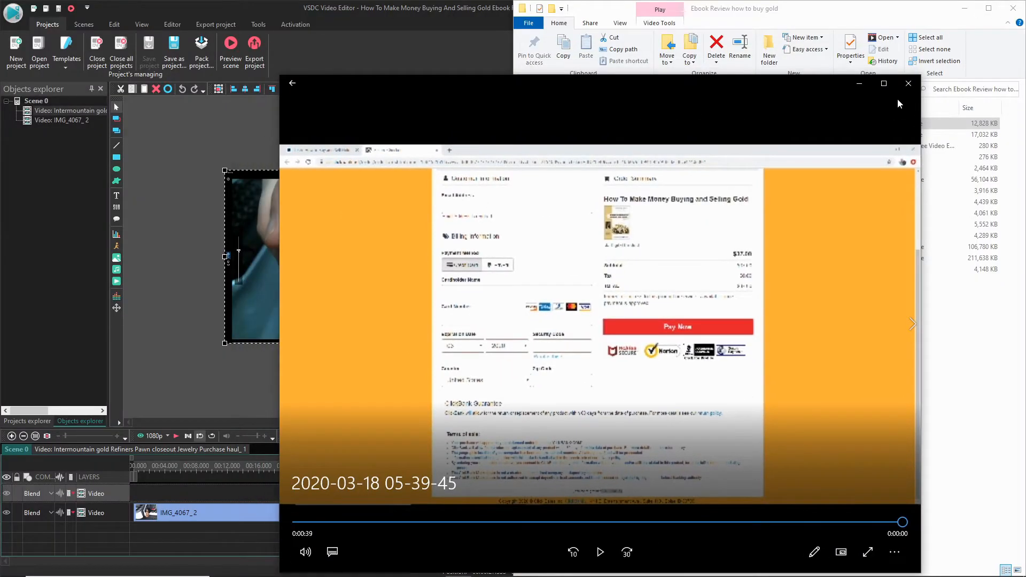
pyautogui.click(907, 86)
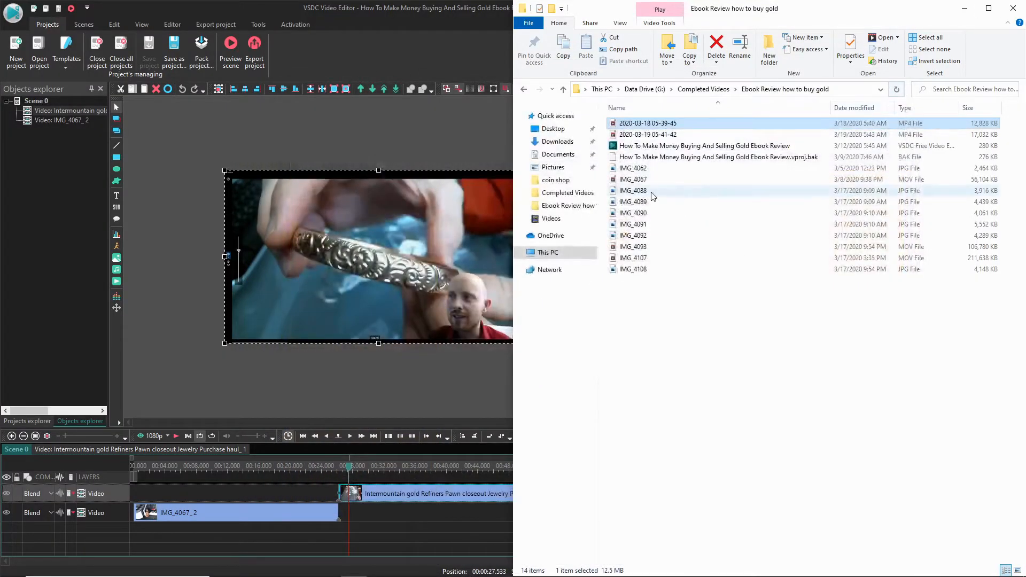
pyautogui.click(660, 136)
pyautogui.doubleClick(660, 138)
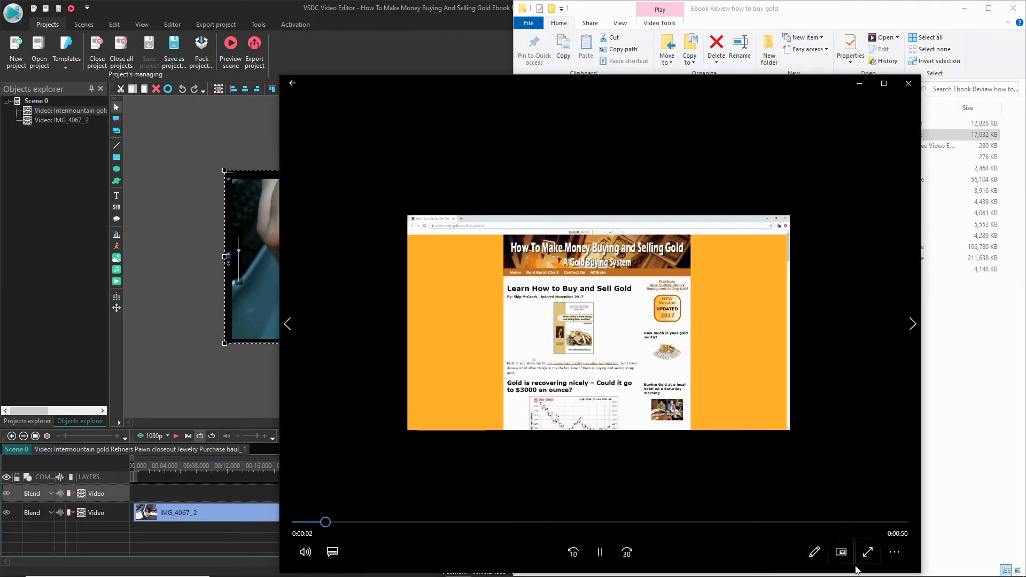
pyautogui.click(866, 552)
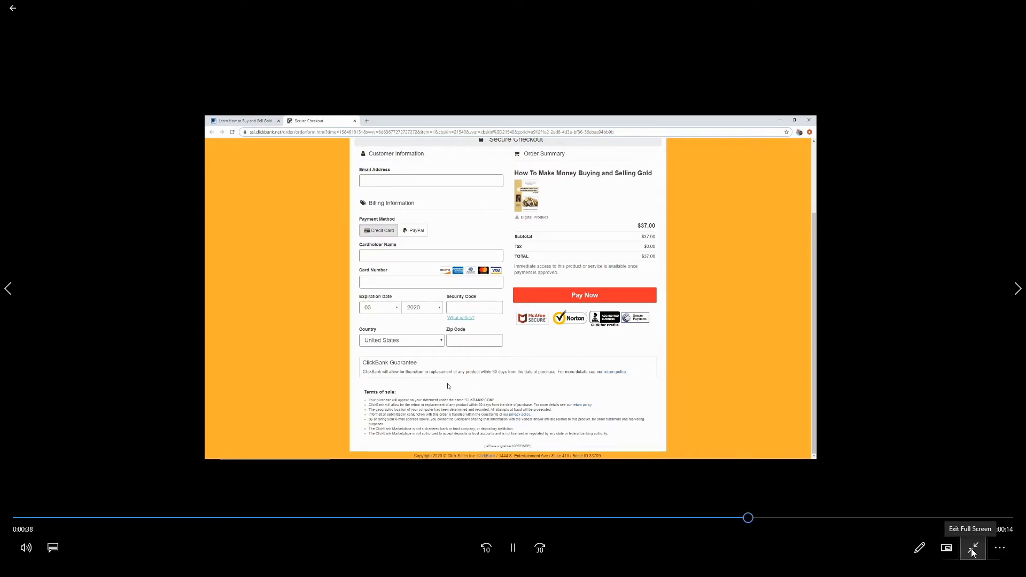
pyautogui.press('Right')
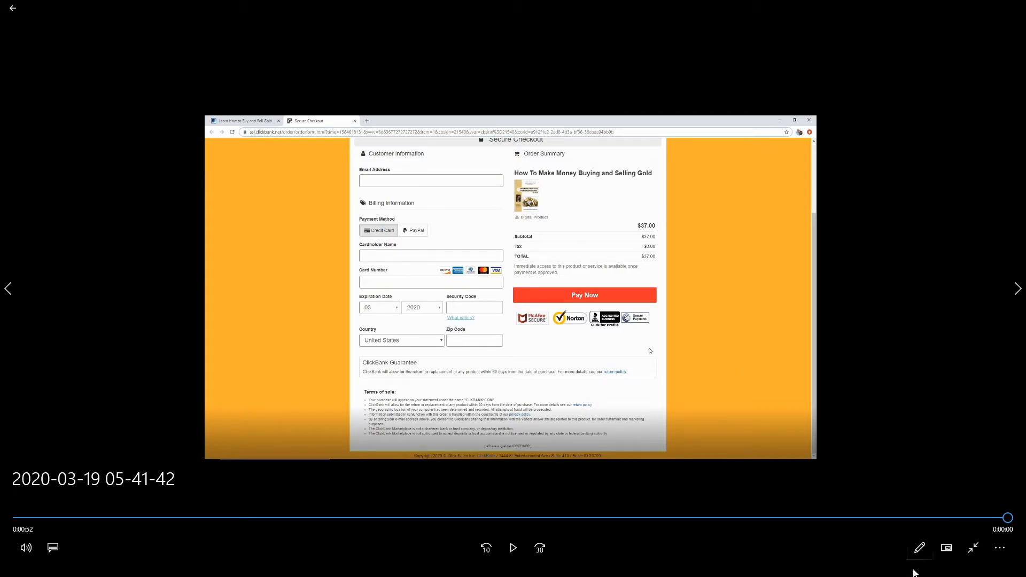
pyautogui.click(963, 549)
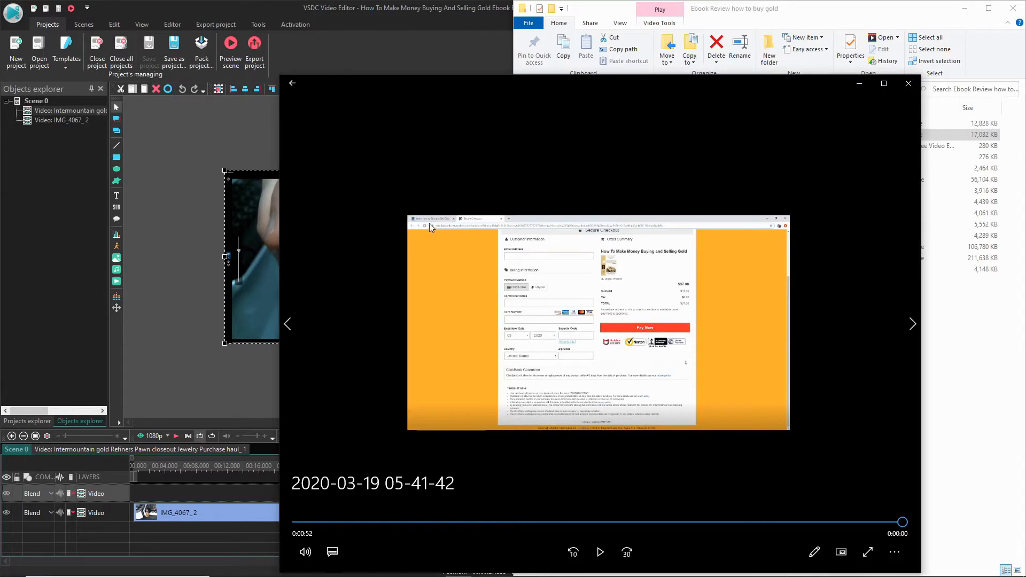
pyautogui.click(907, 85)
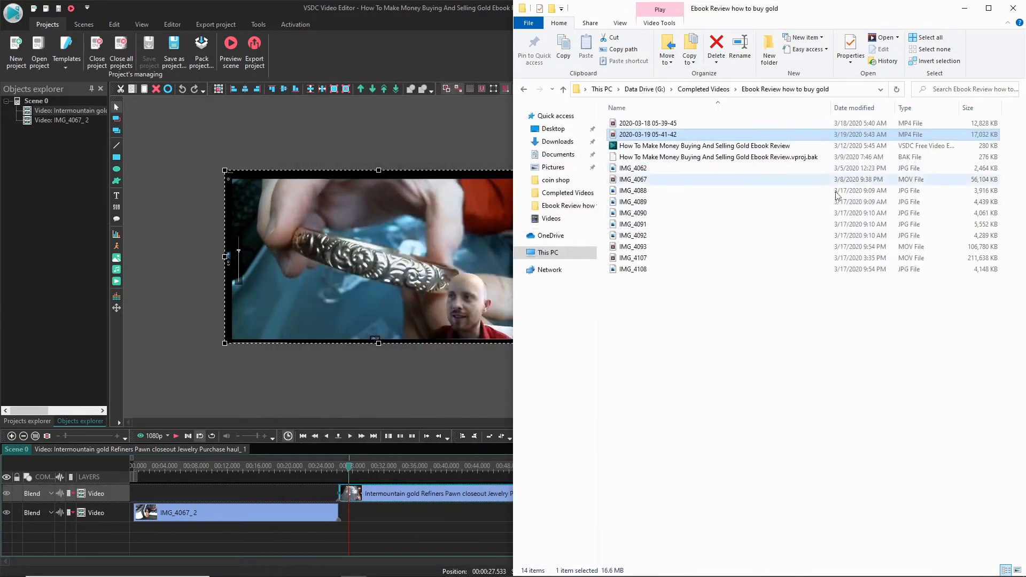
pyautogui.click(664, 125)
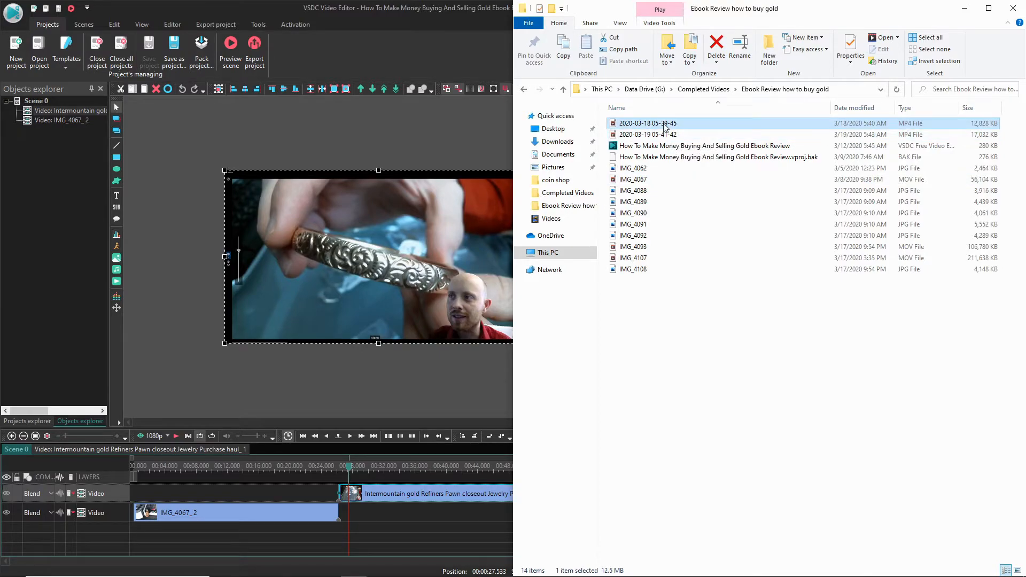
pyautogui.rightClick(665, 126)
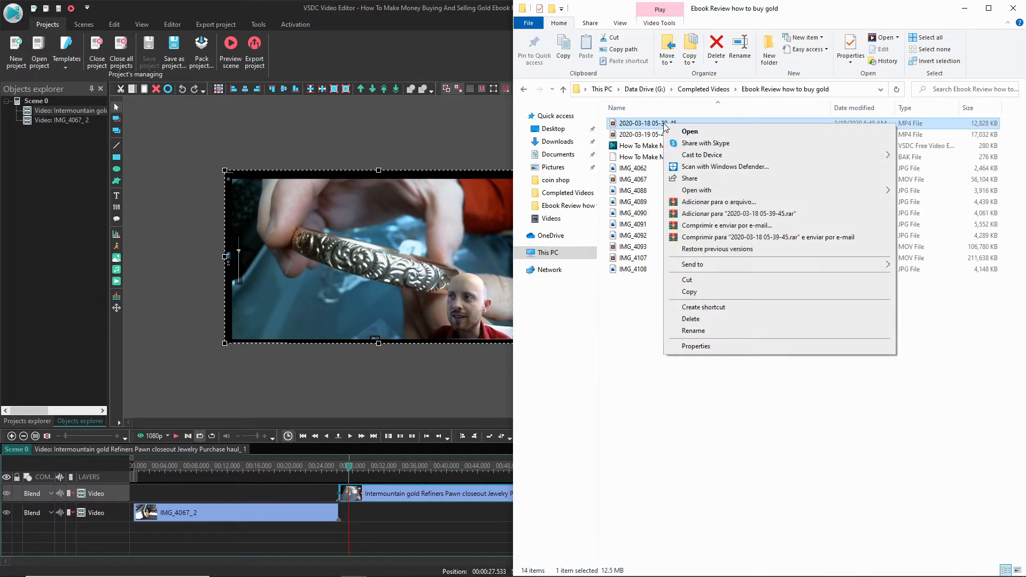
pyautogui.click(691, 319)
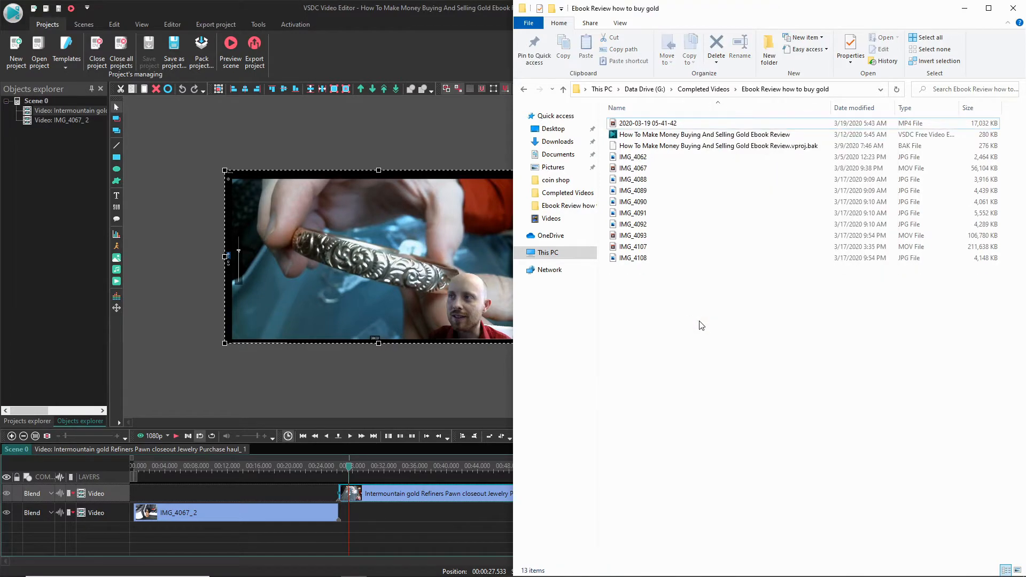
pyautogui.rightClick(659, 127)
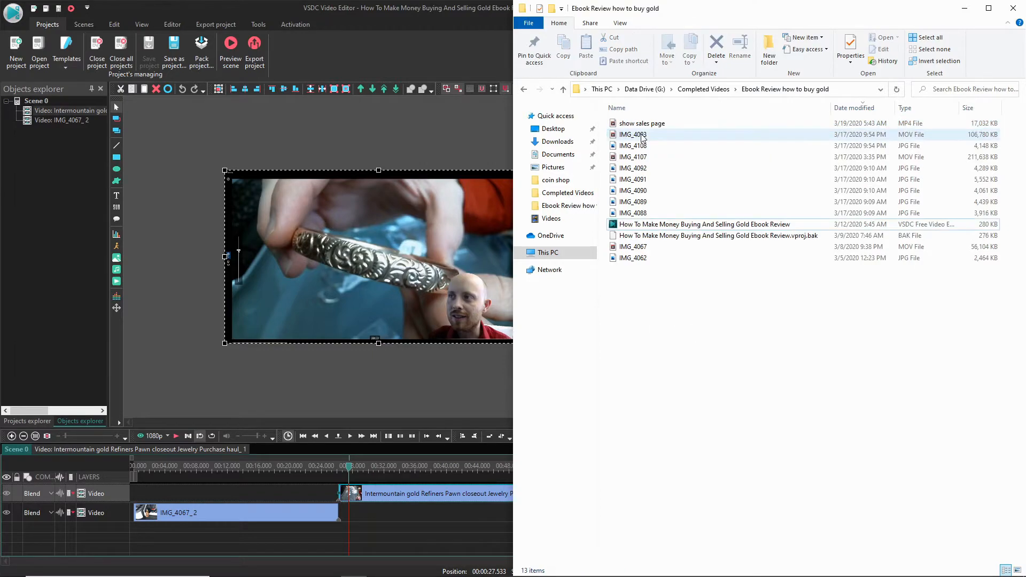
# Step: Rename the IMG_4093 video as "testing for fake gold" and the IMG_4108 picture as "pearl pic"
pyautogui.doubleClick(640, 133)
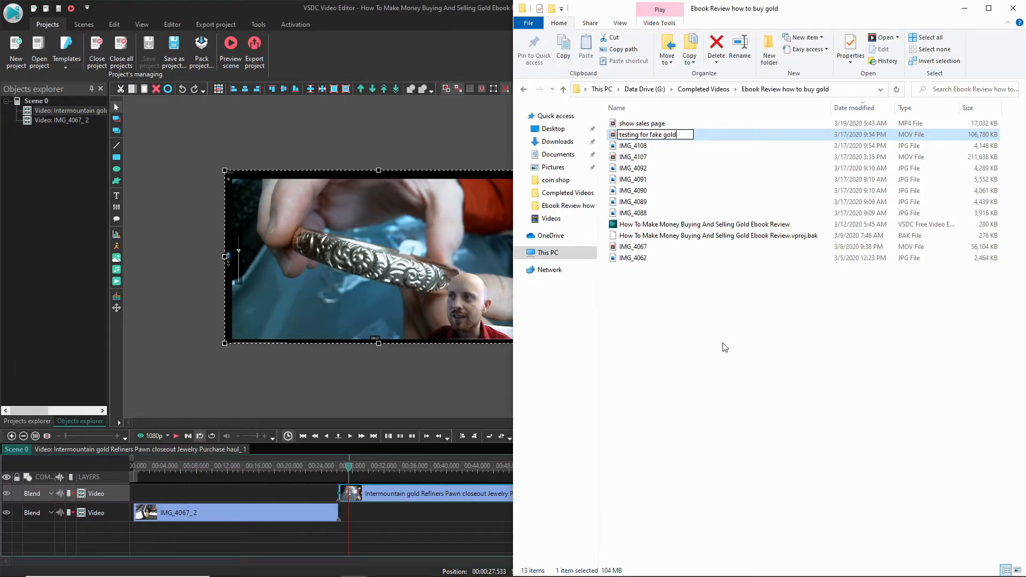
pyautogui.click(725, 348)
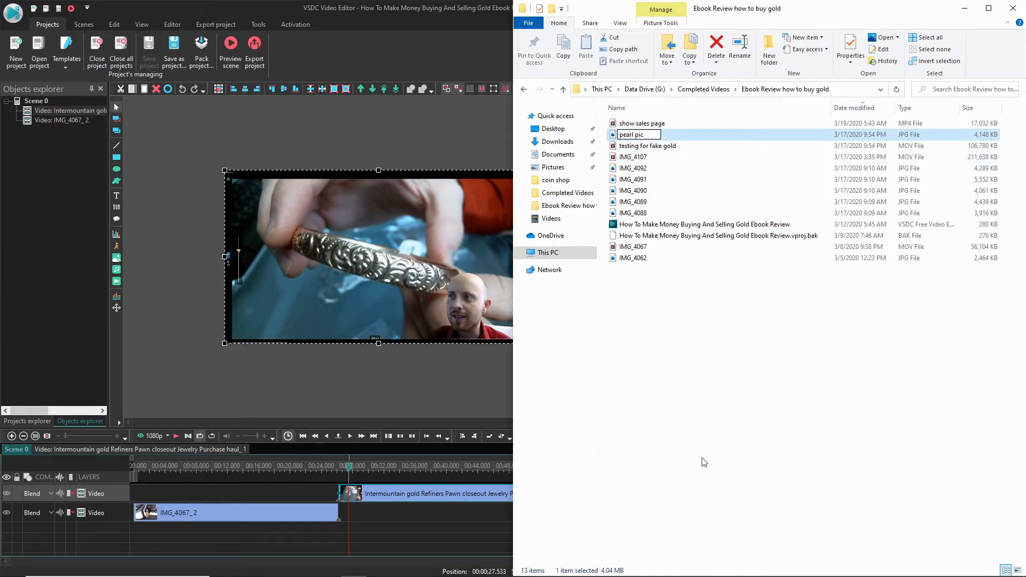
pyautogui.press('Return')
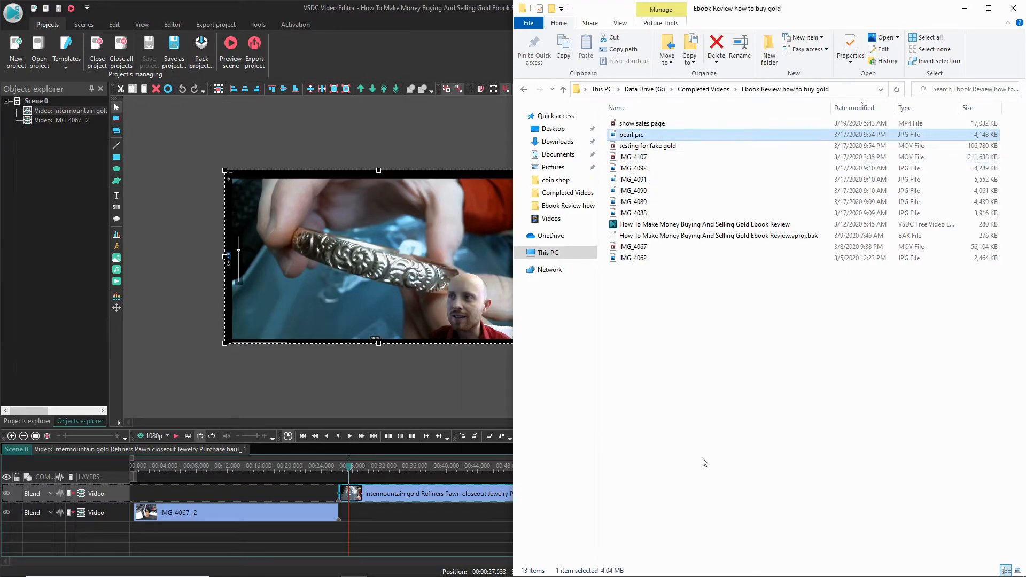
# Step: Play the IMG_4107 video to identify its content, close the player, and rename the file as "being safe with valuables"
pyautogui.doubleClick(634, 159)
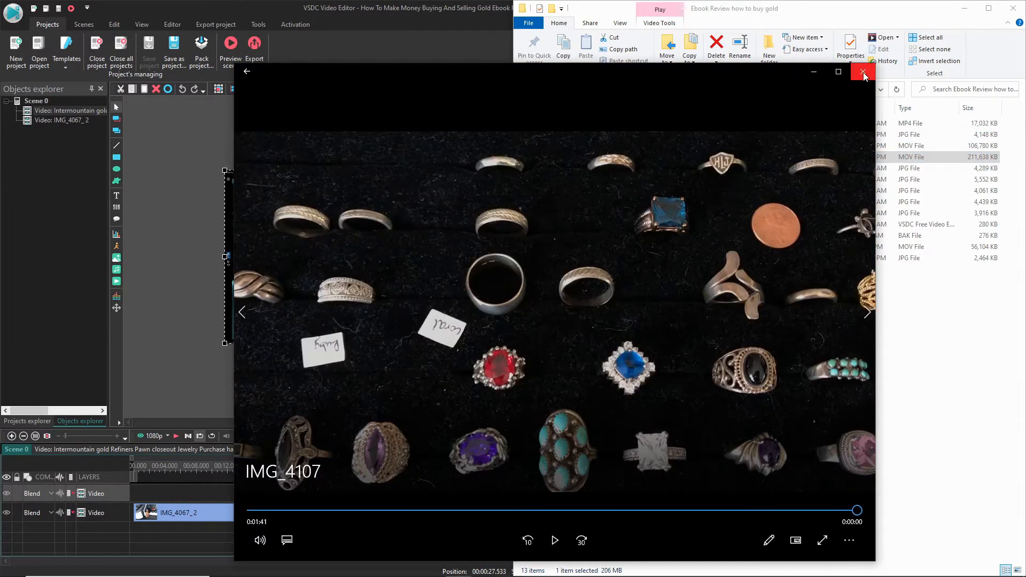
pyautogui.click(863, 73)
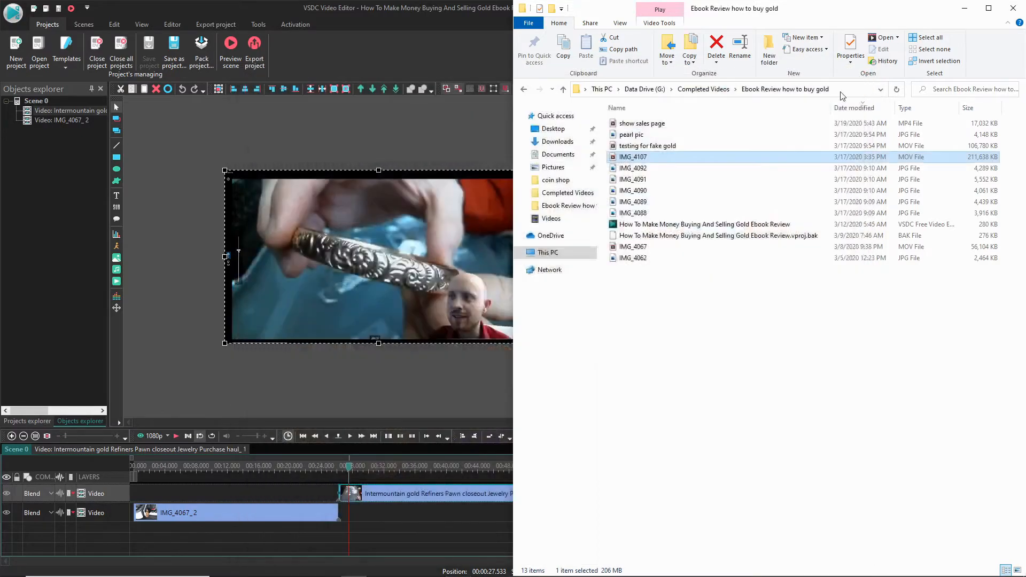
pyautogui.rightClick(639, 162)
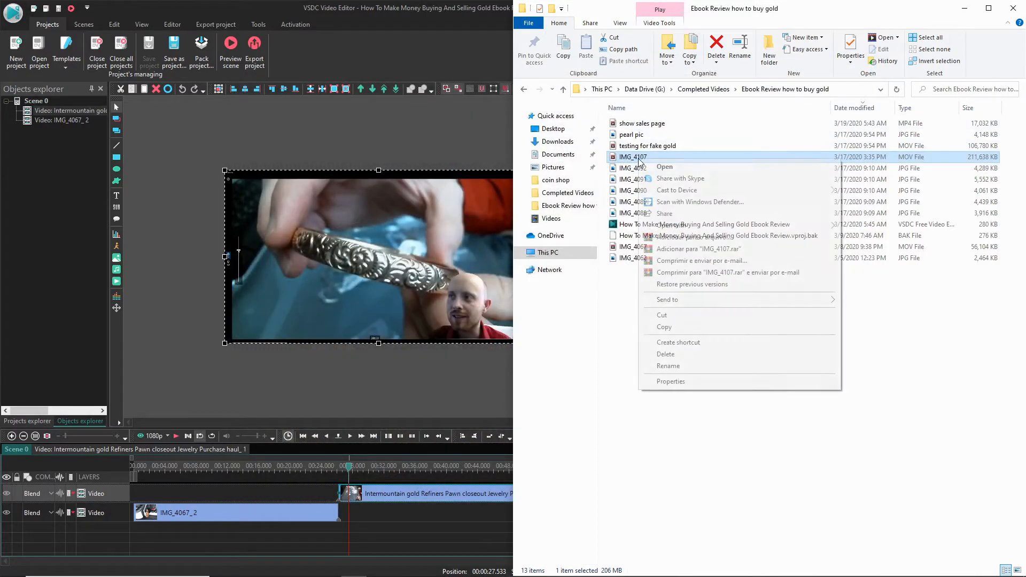
pyautogui.click(669, 367)
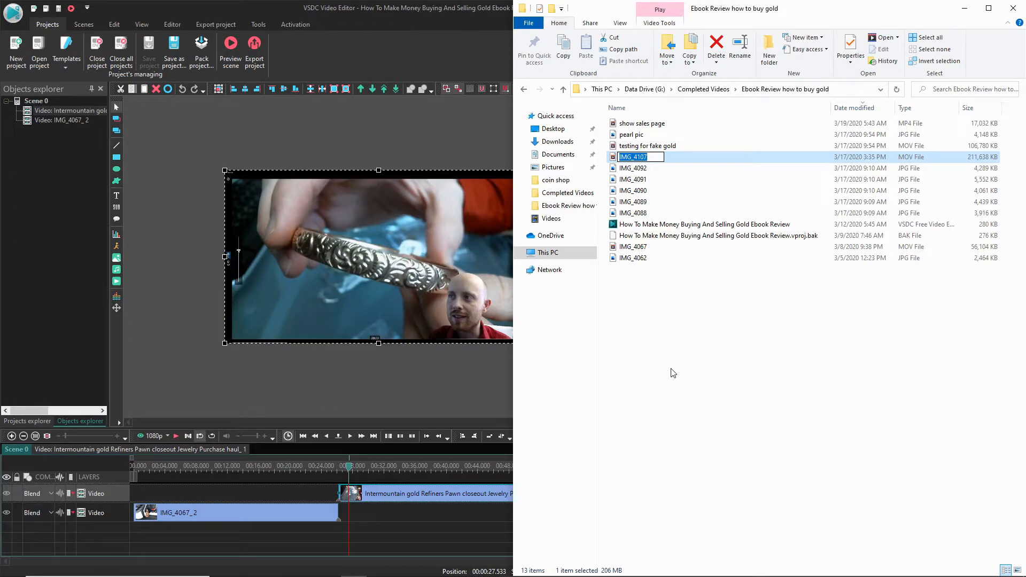
pyautogui.write('being safe with valua')
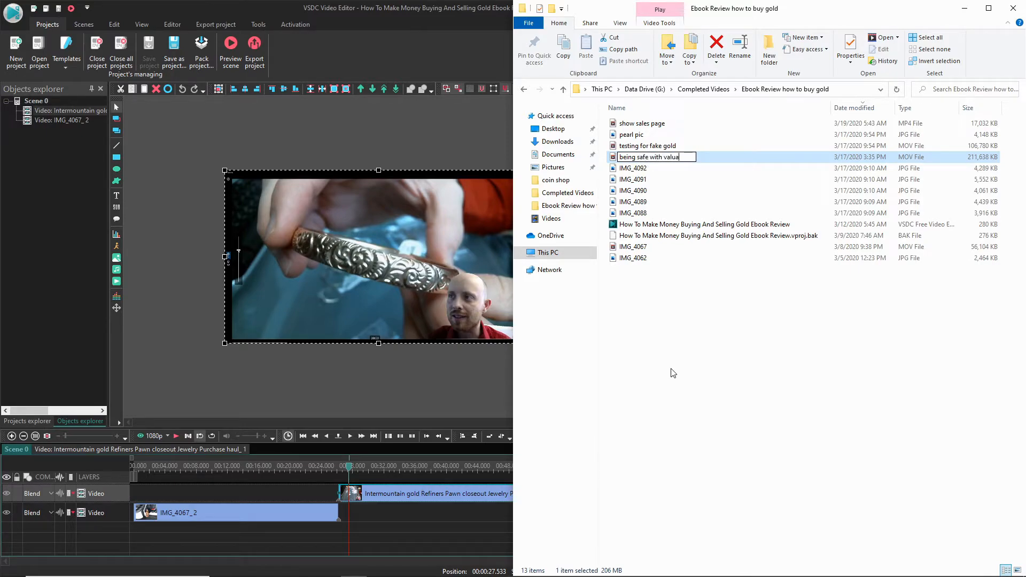
pyautogui.write('bles')
pyautogui.press('Return')
# Step: View the IMG_4092 picture, close the viewer, and rename the file as "gold plate pic"
pyautogui.click(630, 168)
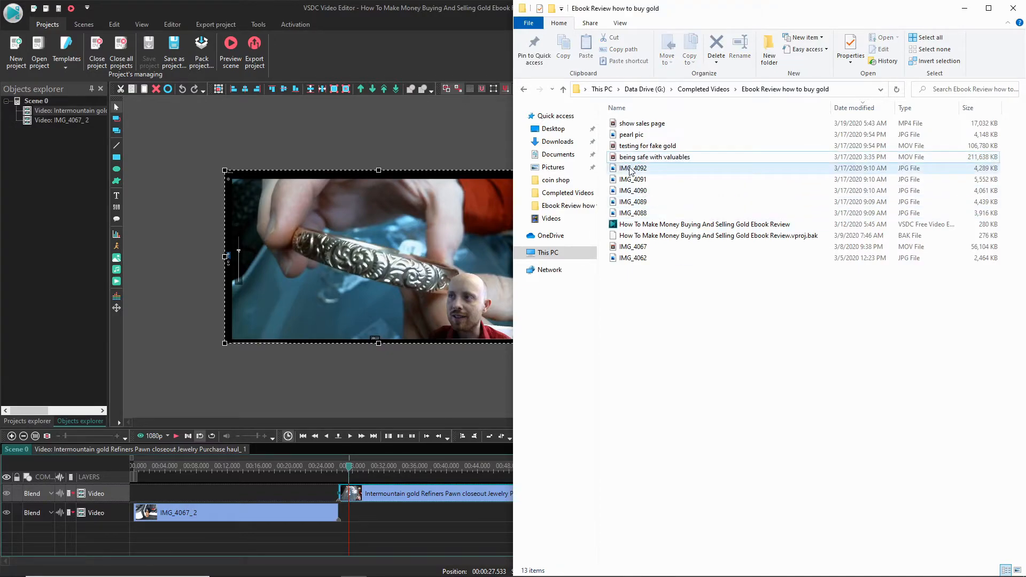
pyautogui.doubleClick(630, 169)
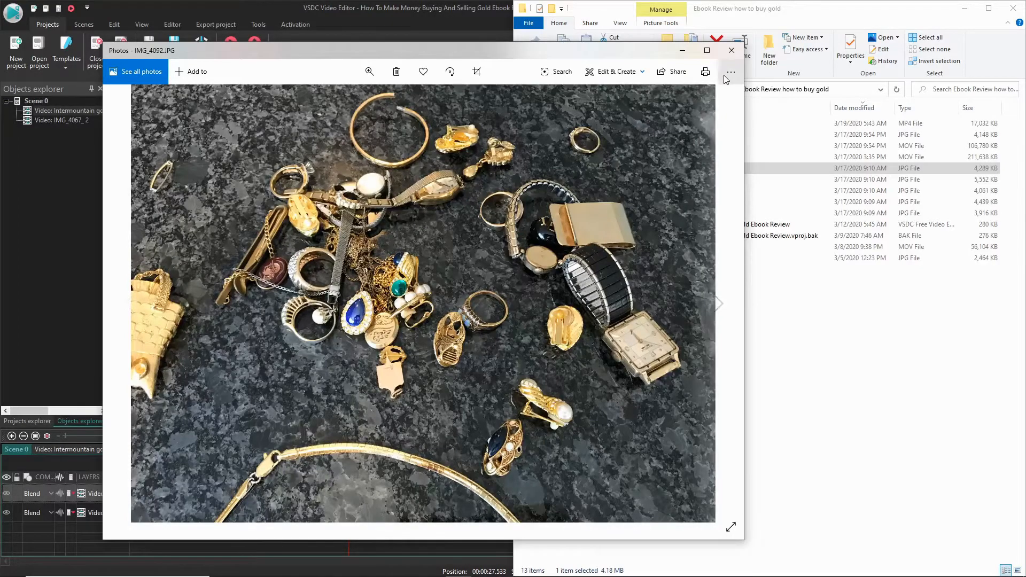
pyautogui.click(731, 50)
pyautogui.rightClick(640, 168)
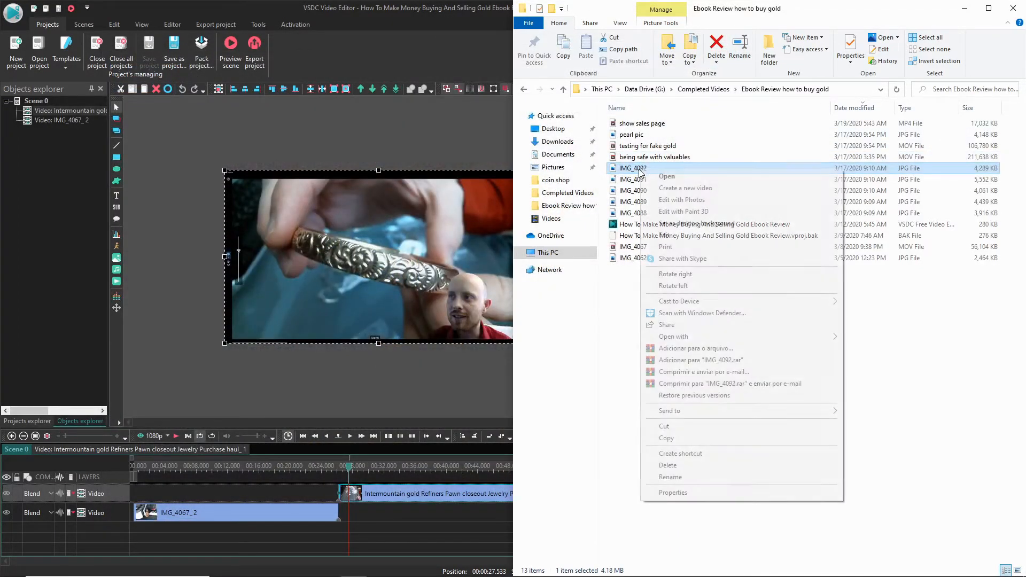
pyautogui.click(689, 475)
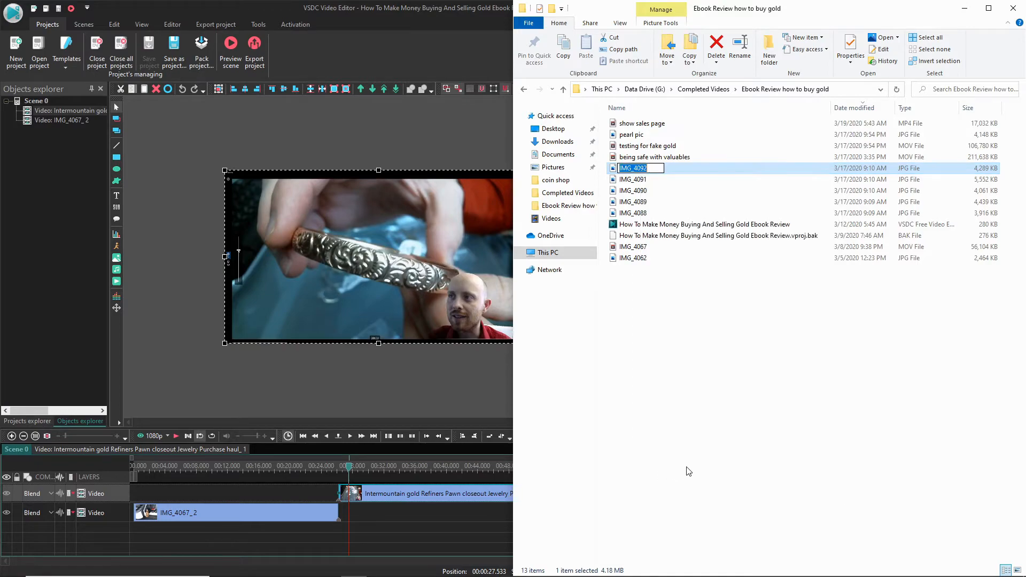
pyautogui.write('gold plate pic')
pyautogui.press('Return')
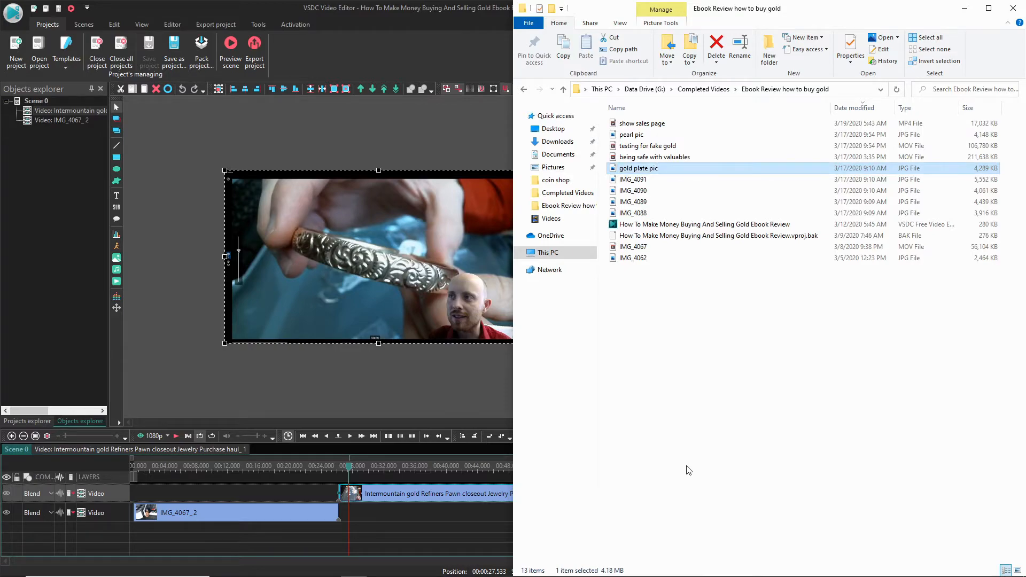
# Step: Rename the IMG_4091 picture as "gold plate pic 2" and the IMG_4090 picture as "gold plate pic hearts"
pyautogui.click(639, 183)
pyautogui.press('F2')
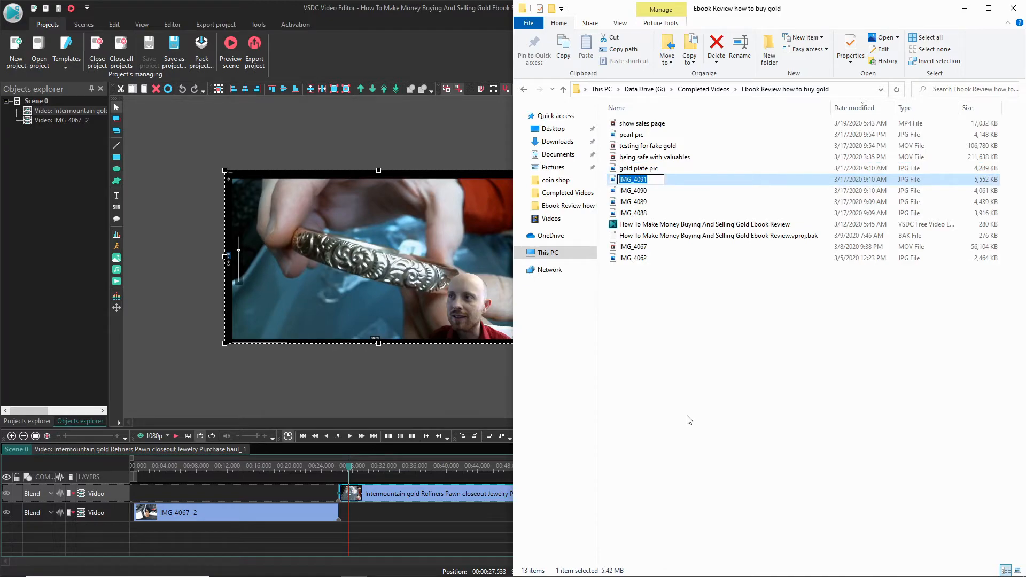
pyautogui.write('gold plate pic 2')
pyautogui.press('Return')
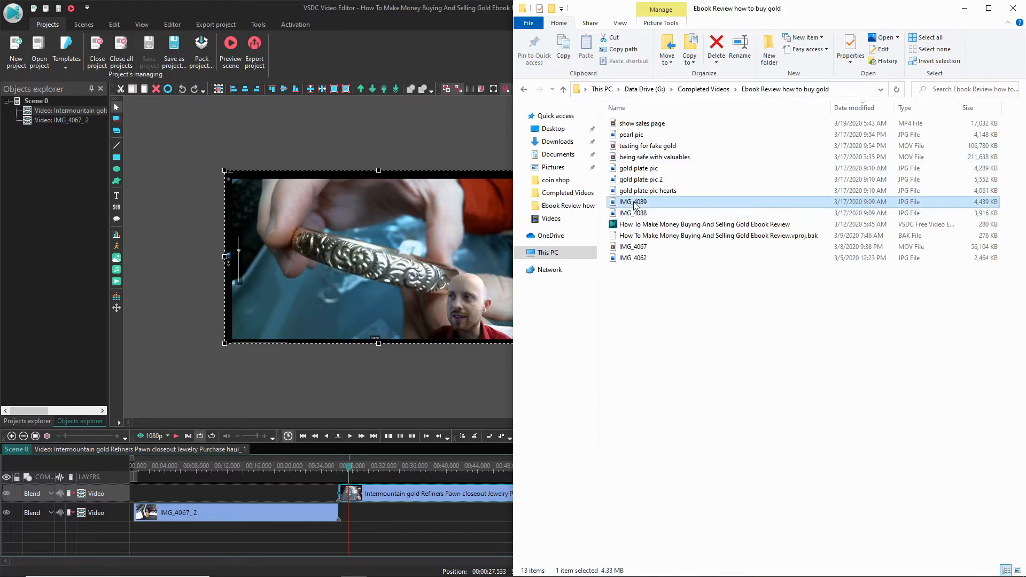
# Step: Rename the IMG_4089 picture in the project folder as "gold plate roses"
pyautogui.rightClick(634, 202)
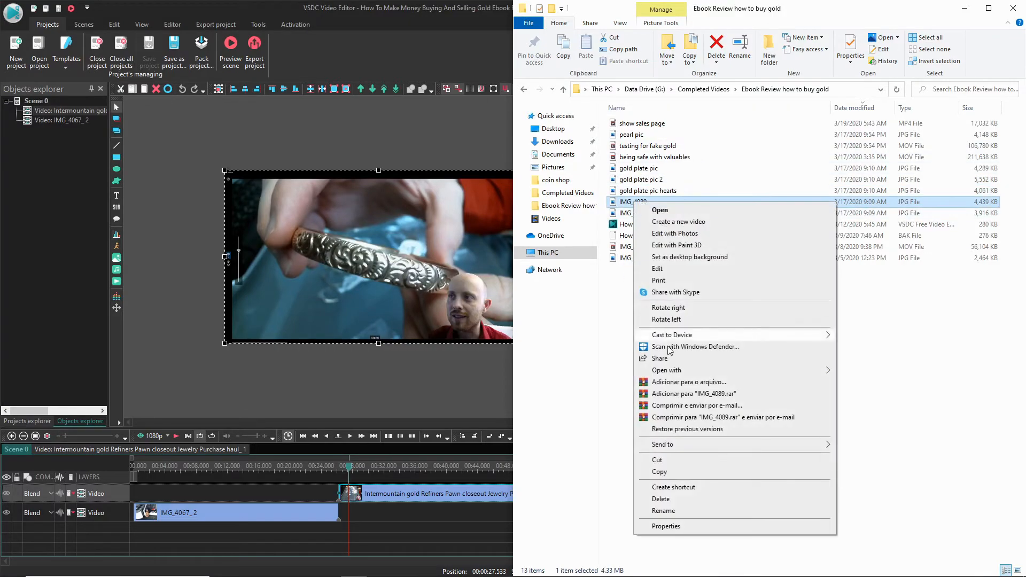
pyautogui.click(671, 513)
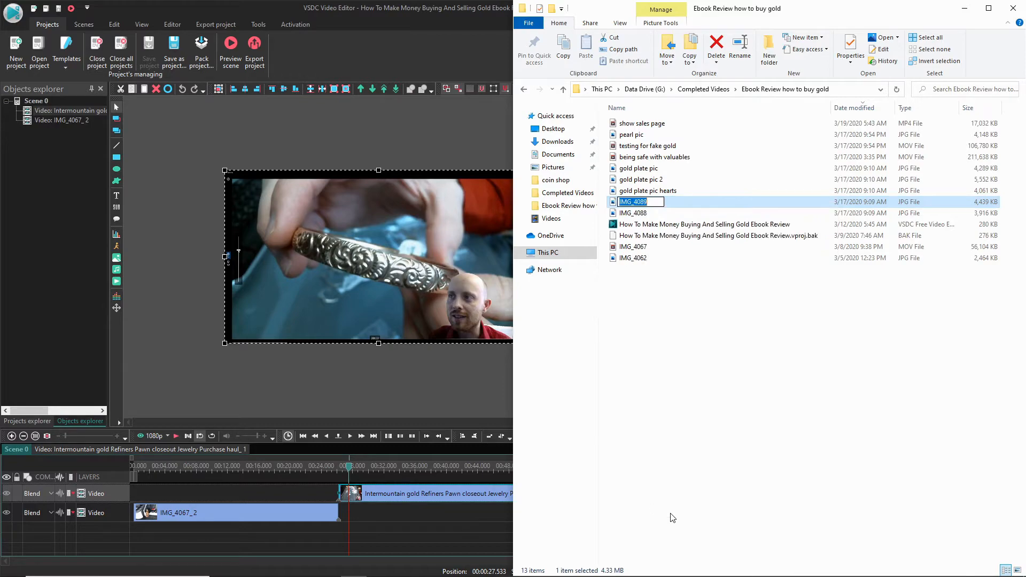
pyautogui.write('gold plate roses')
pyautogui.press('Return')
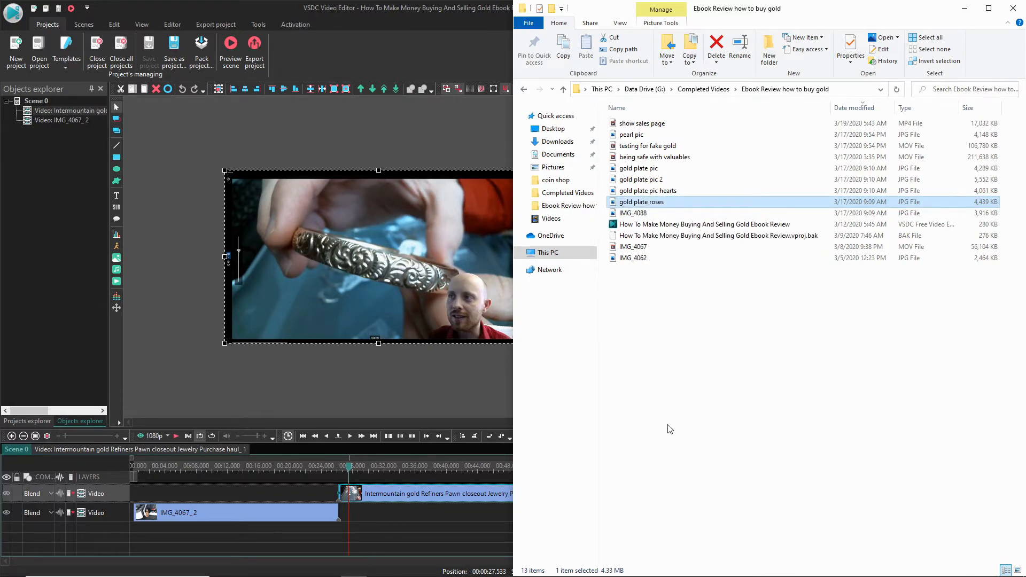
# Step: Rename the IMG_4088 picture in the project folder as "Gold plate roses 2"
pyautogui.rightClick(624, 213)
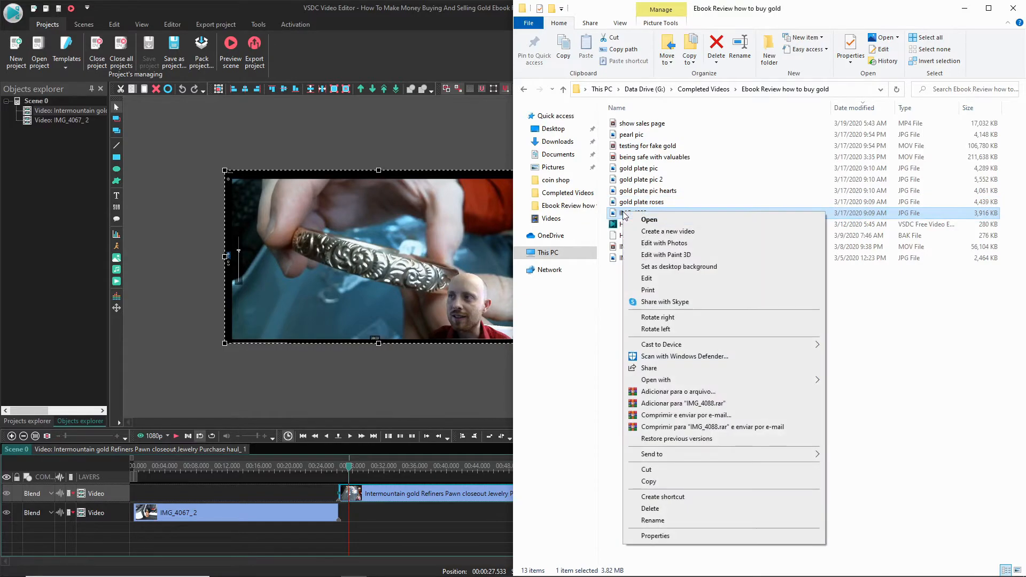
pyautogui.click(652, 521)
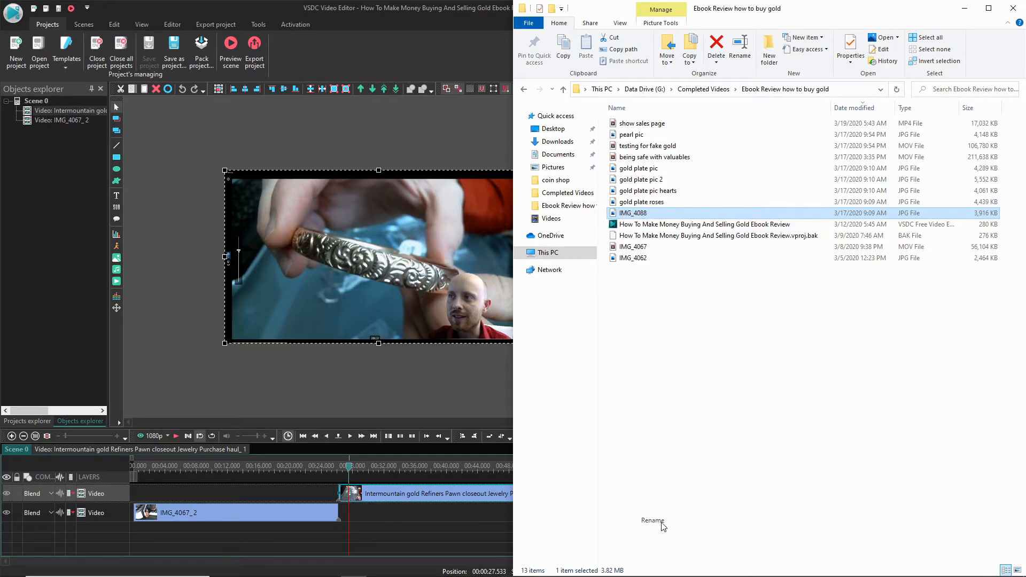
pyautogui.click(671, 354)
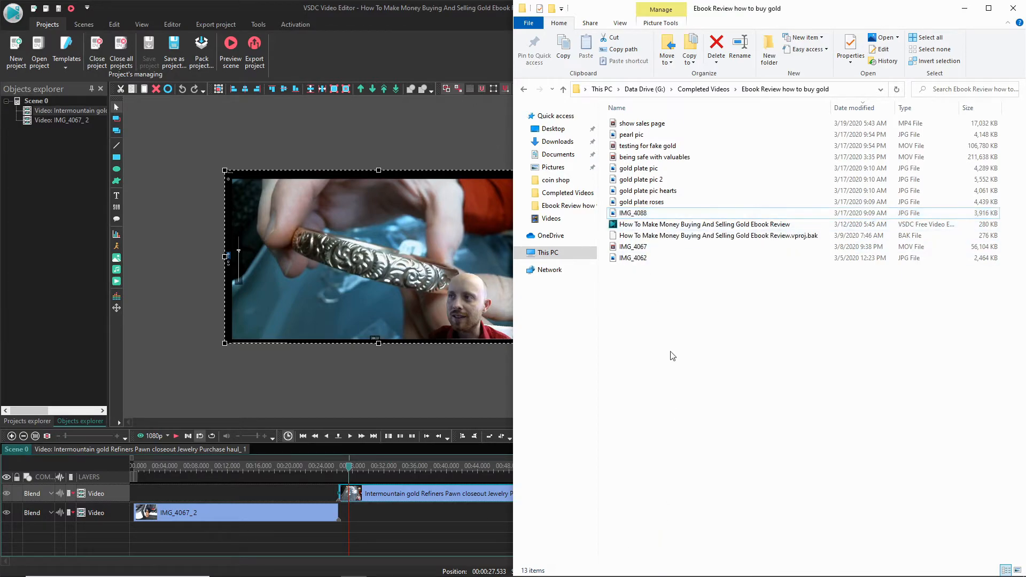
pyautogui.doubleClick(619, 212)
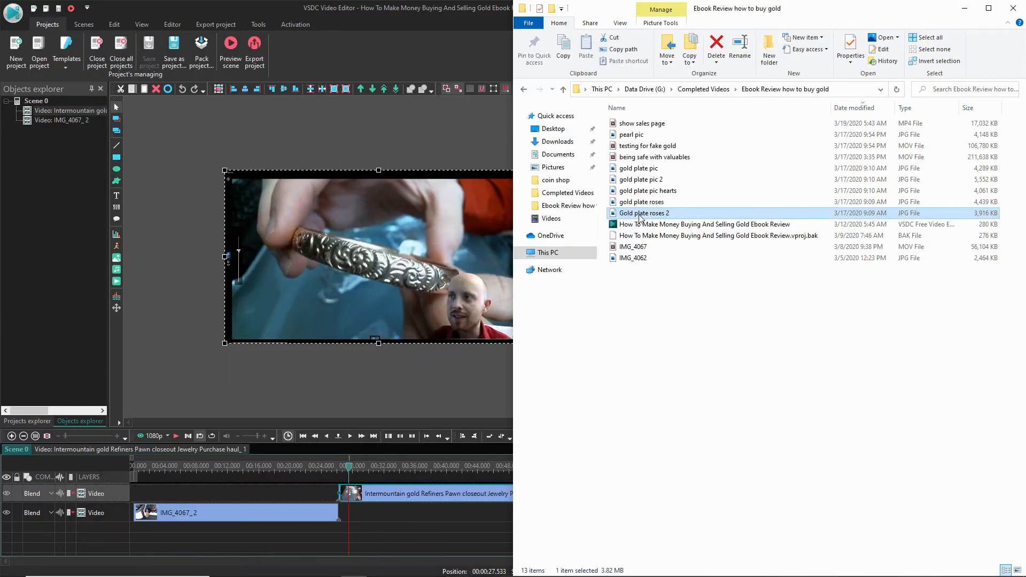
# Step: Play the IMG_4067 video, close the player, and try to rename the file as "intoduction video to ebook review vid"
pyautogui.doubleClick(632, 246)
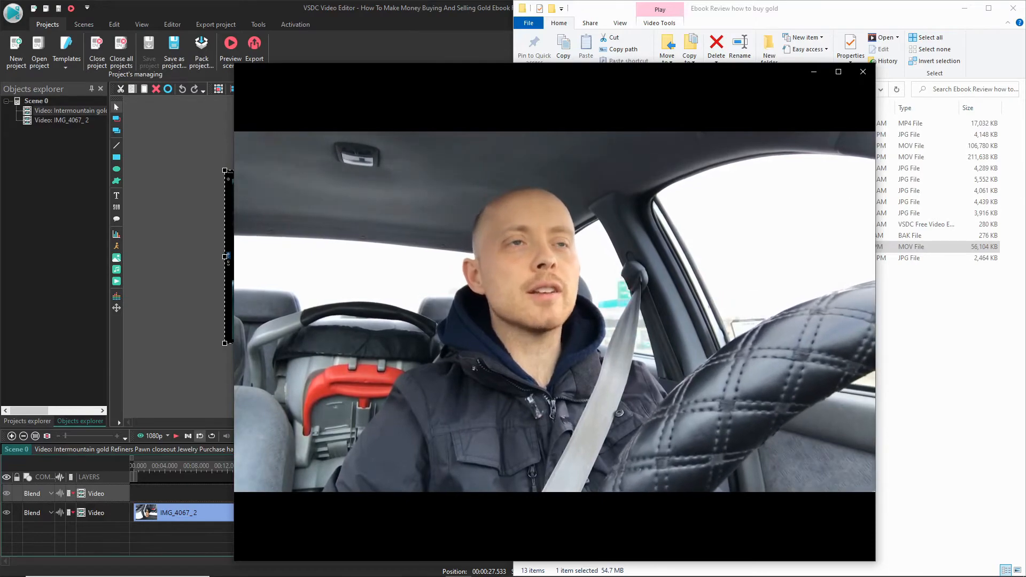
pyautogui.click(862, 72)
pyautogui.rightClick(621, 253)
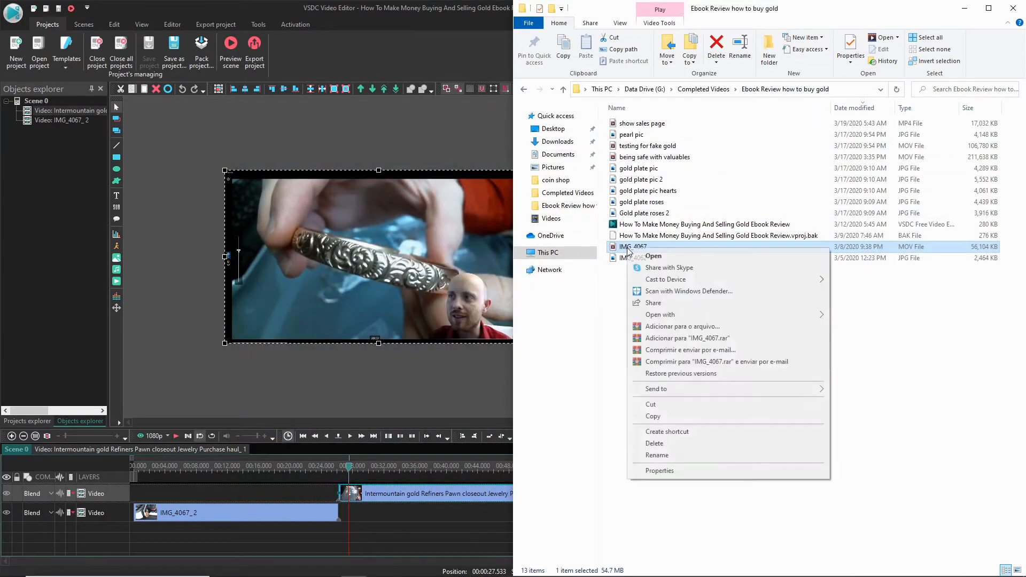
pyautogui.click(672, 458)
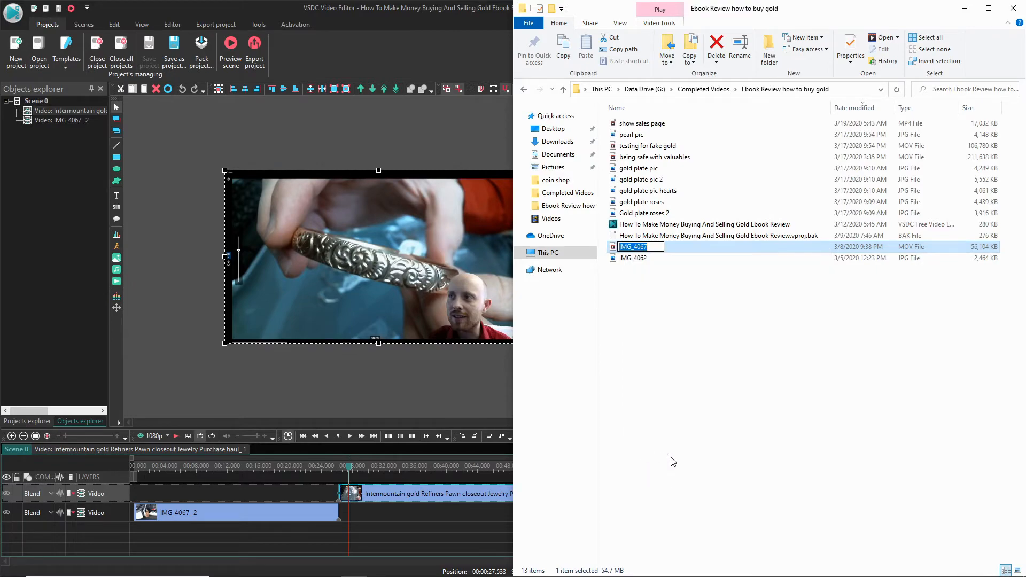
pyautogui.write('intor')
pyautogui.write('uction video')
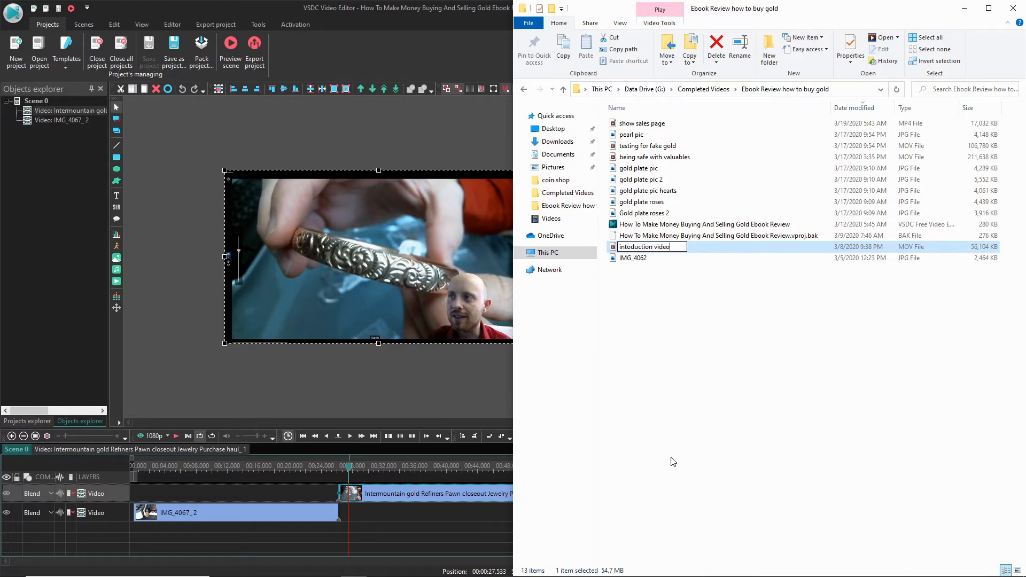
pyautogui.write(' to ebook er')
pyautogui.write('eview vid')
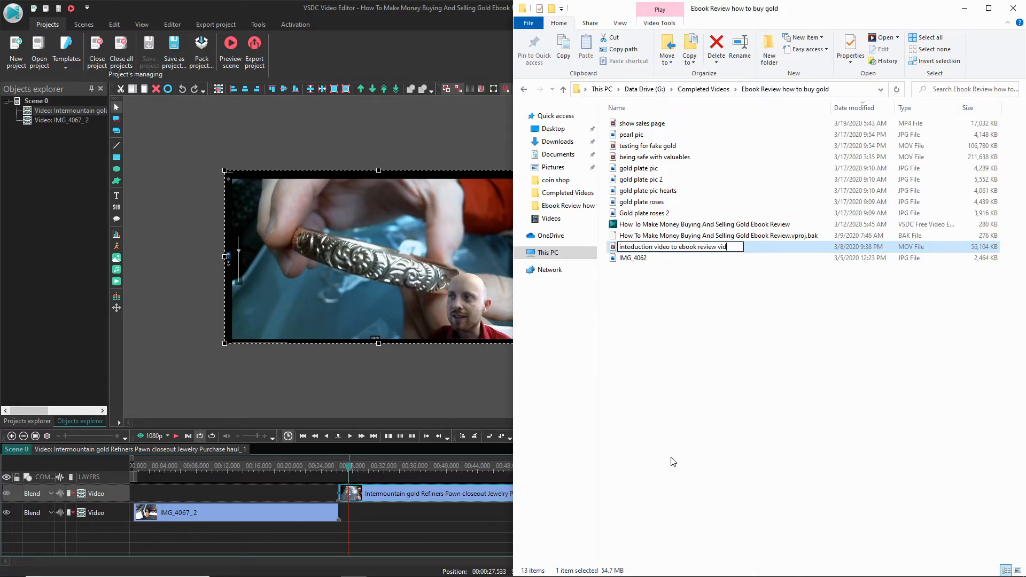
pyautogui.press('Return')
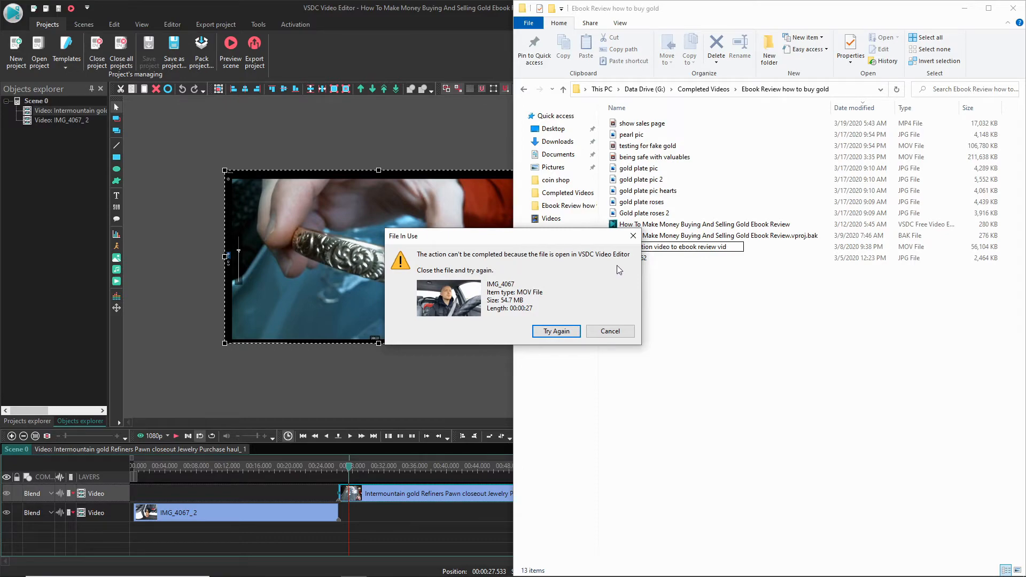
pyautogui.click(619, 332)
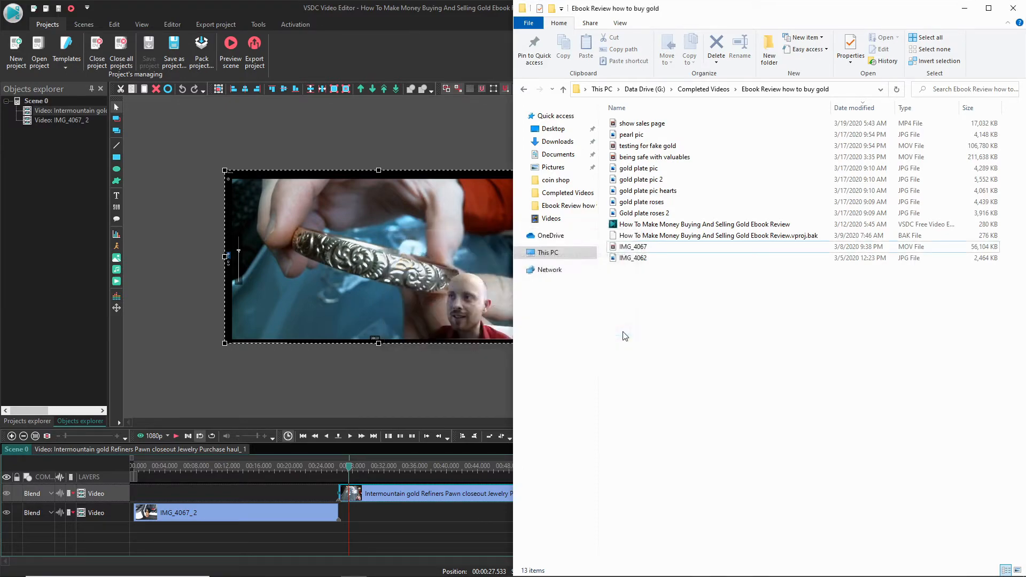
# Step: Rename the IMG_4067 video in the project folder as "introduction to ebook review"
pyautogui.rightClick(641, 246)
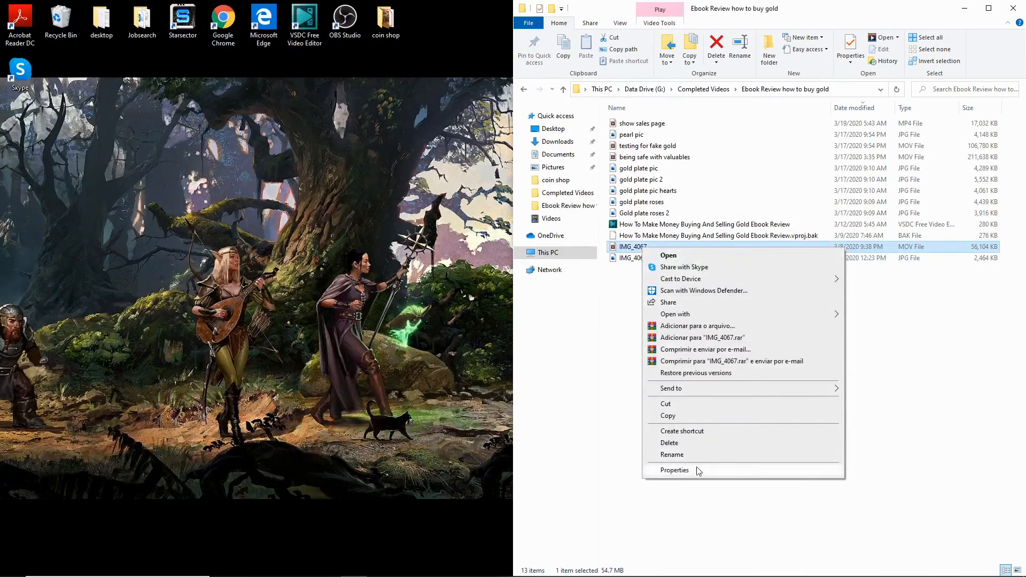
pyautogui.click(672, 455)
pyautogui.write('intor')
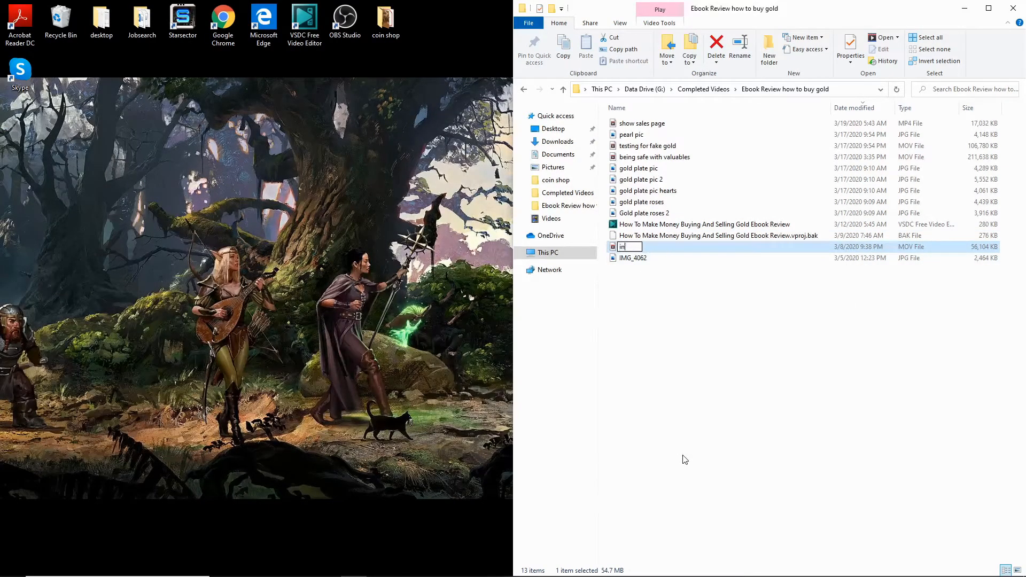
pyautogui.press('BackSpace')
pyautogui.press('BackSpace')
pyautogui.write('roduction')
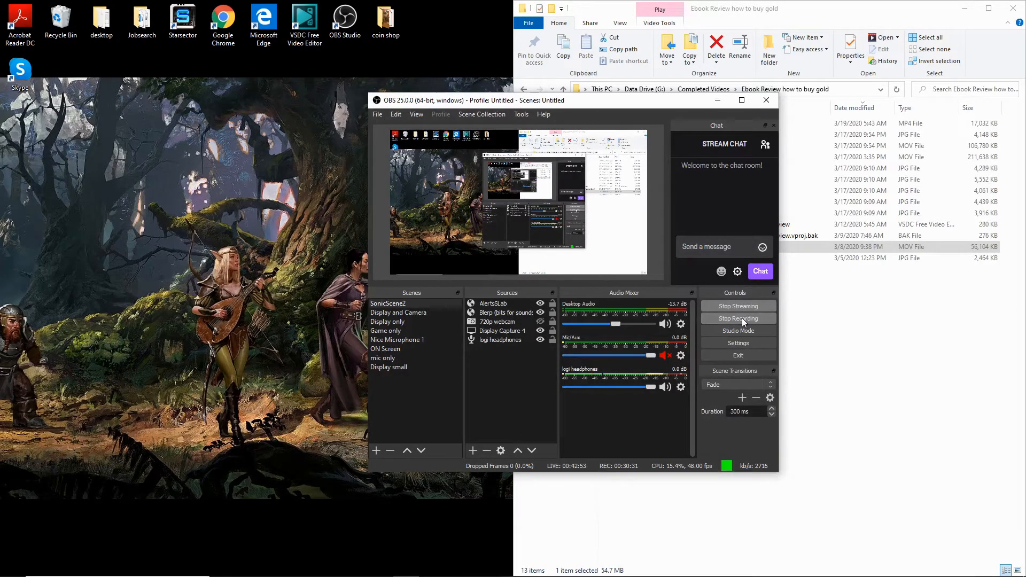
pyautogui.click(381, 113)
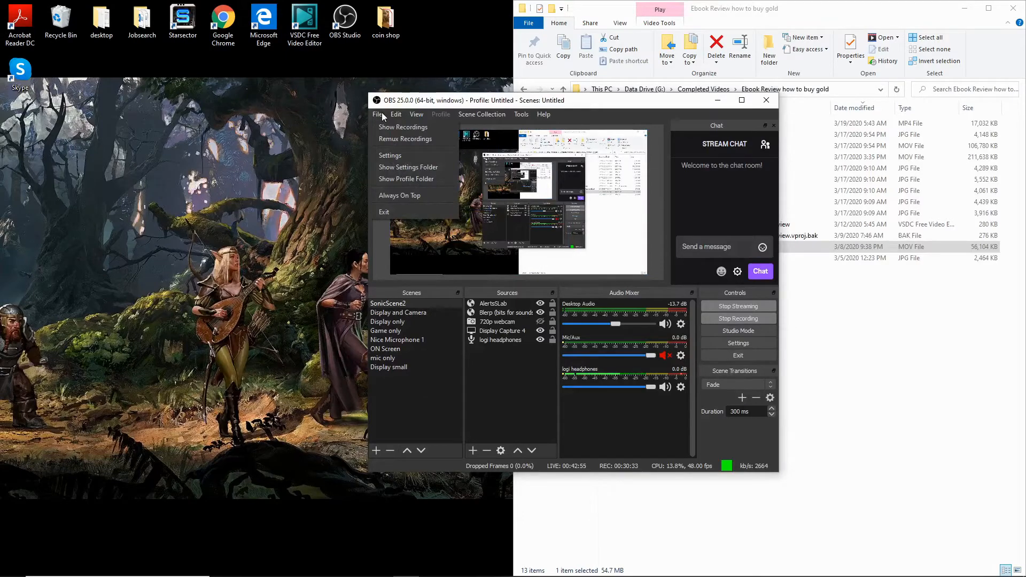
pyautogui.moveTo(543, 114)
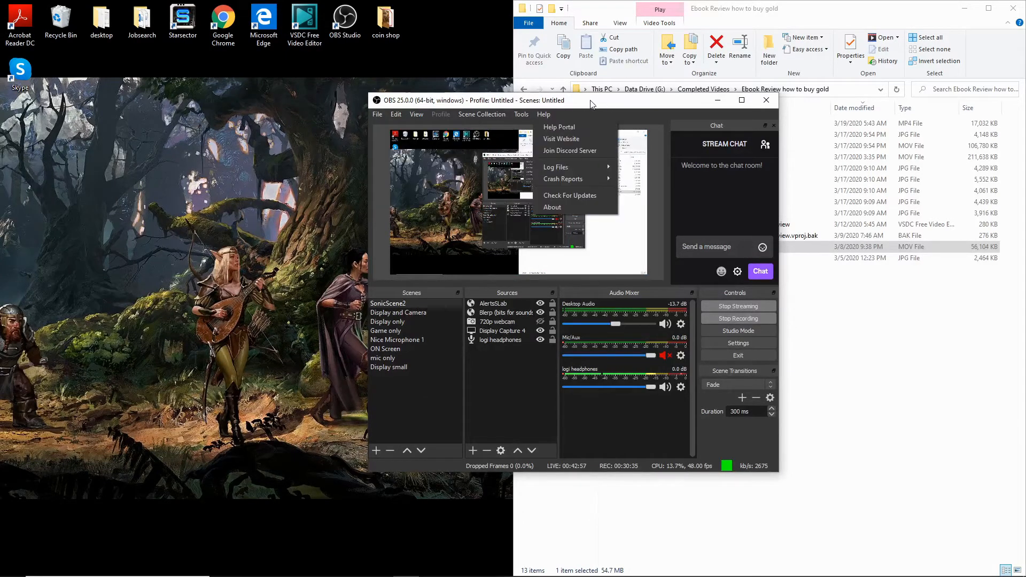
pyautogui.click(592, 103)
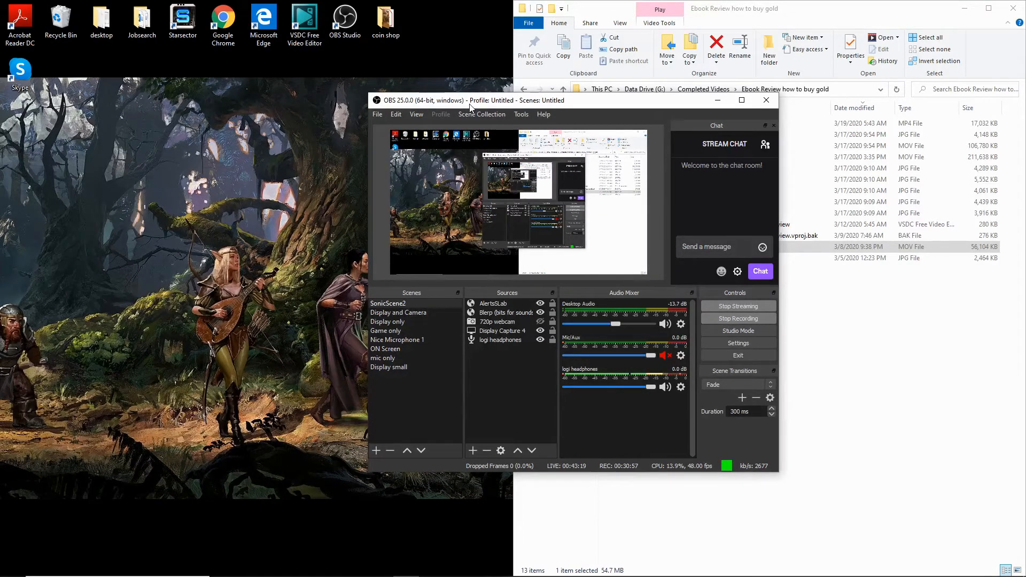
# Step: Move the OBS window out of the way and rename the IMG_4062 picture as "snowey mountain sunset in utah"
pyautogui.moveTo(470, 104); pyautogui.dragTo(1025, 140)
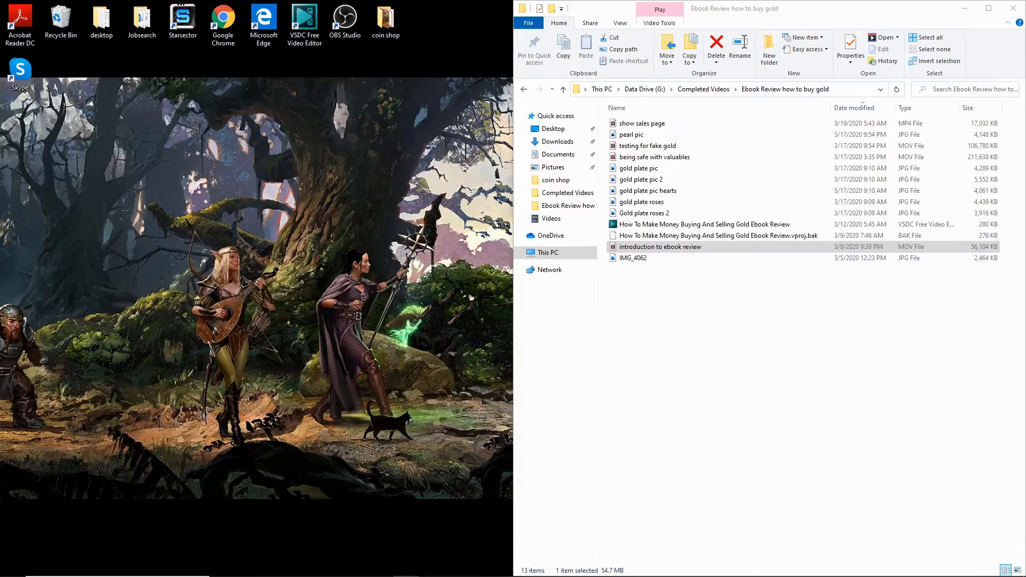
pyautogui.press('Down')
pyautogui.press('F2')
pyautogui.write('snow')
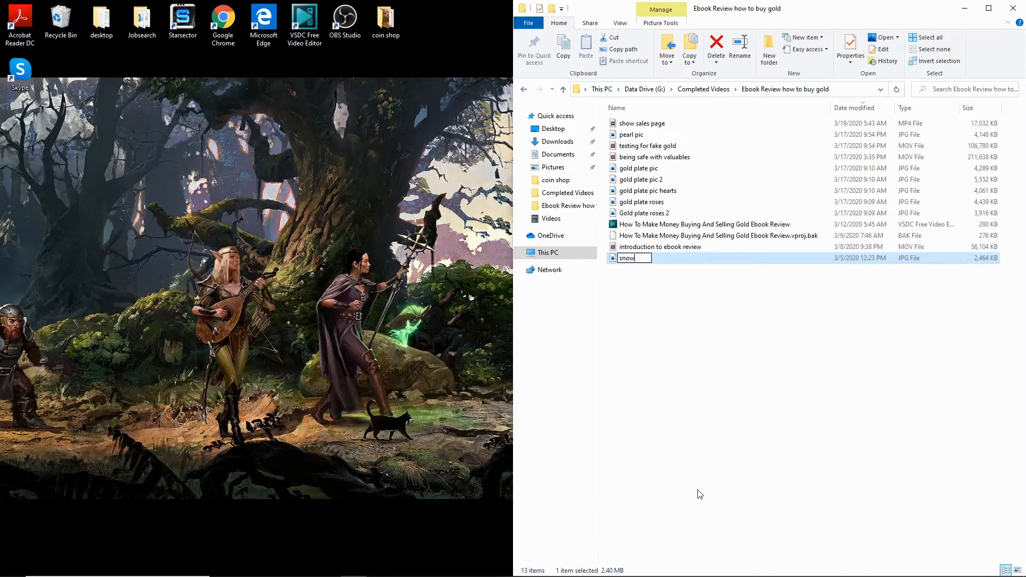
pyautogui.write('ey mountain sunset ')
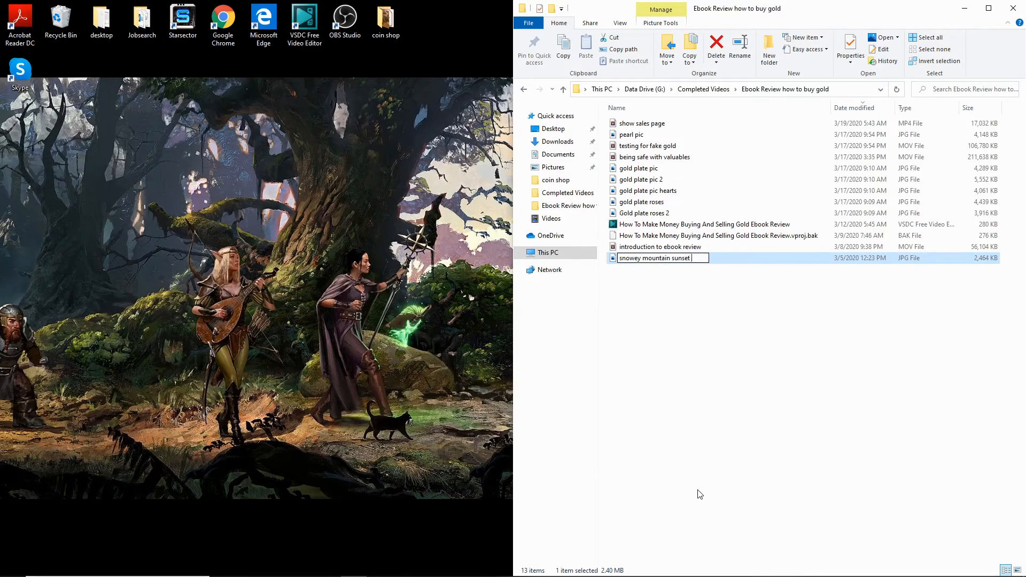
pyautogui.write('in utah')
pyautogui.click(791, 382)
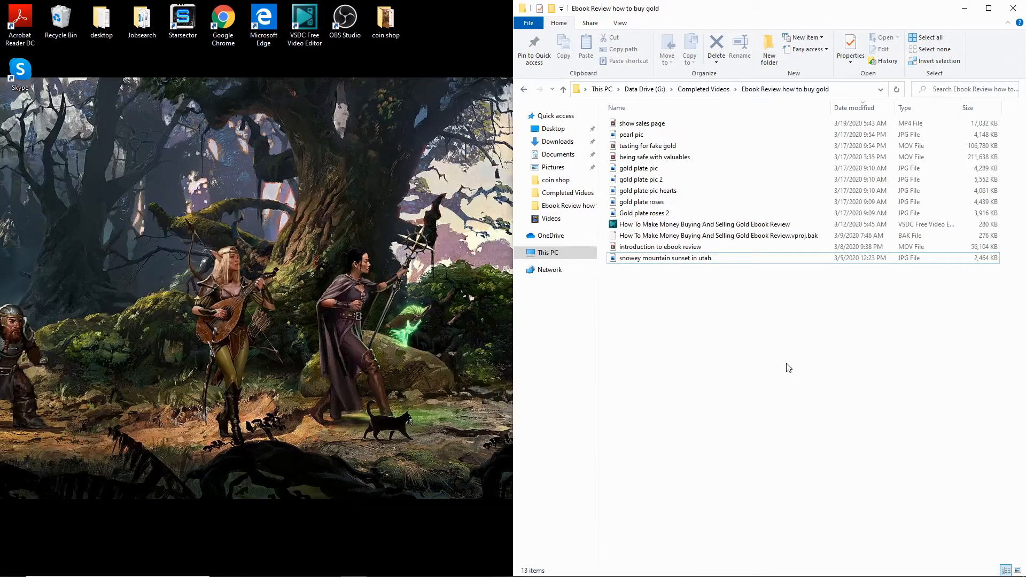
# Step: Open the iPhone's DCIM folder and copy the IMG_4177 and IMG_4178 pictures from 104APPLE into the project folder
pyautogui.click(457, 432)
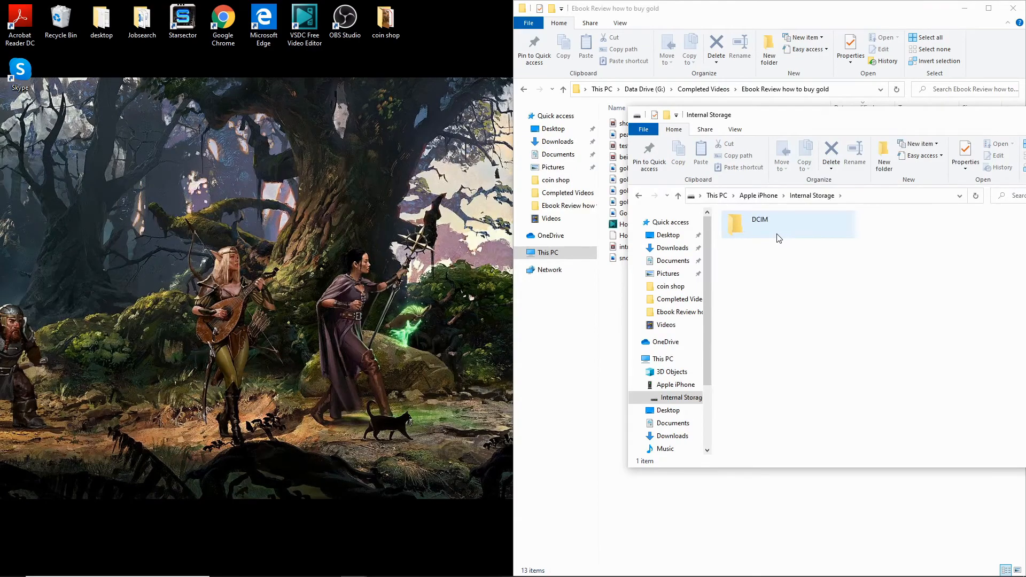
pyautogui.doubleClick(752, 228)
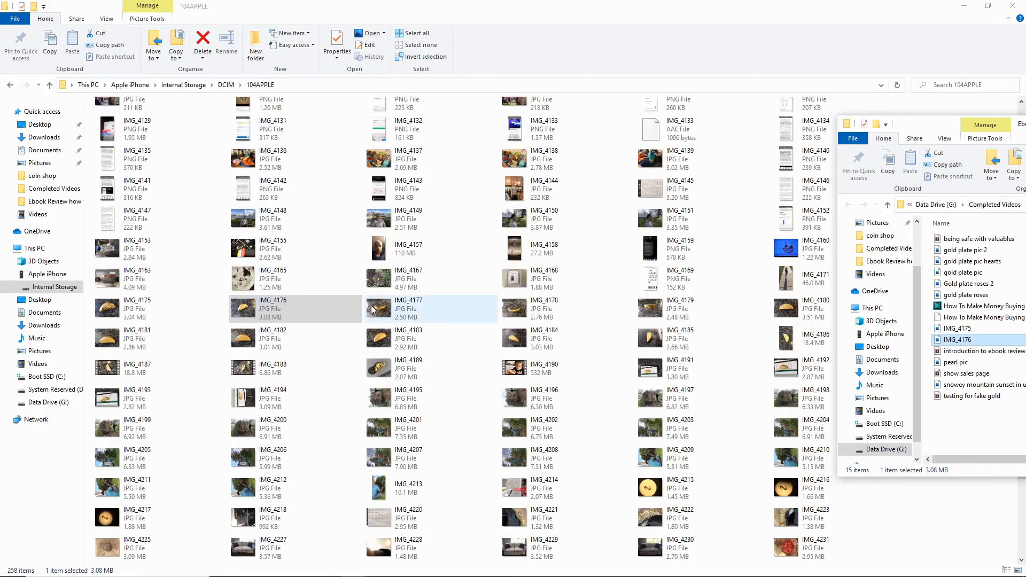
pyautogui.click(378, 316)
pyautogui.moveTo(378, 315); pyautogui.dragTo(964, 398)
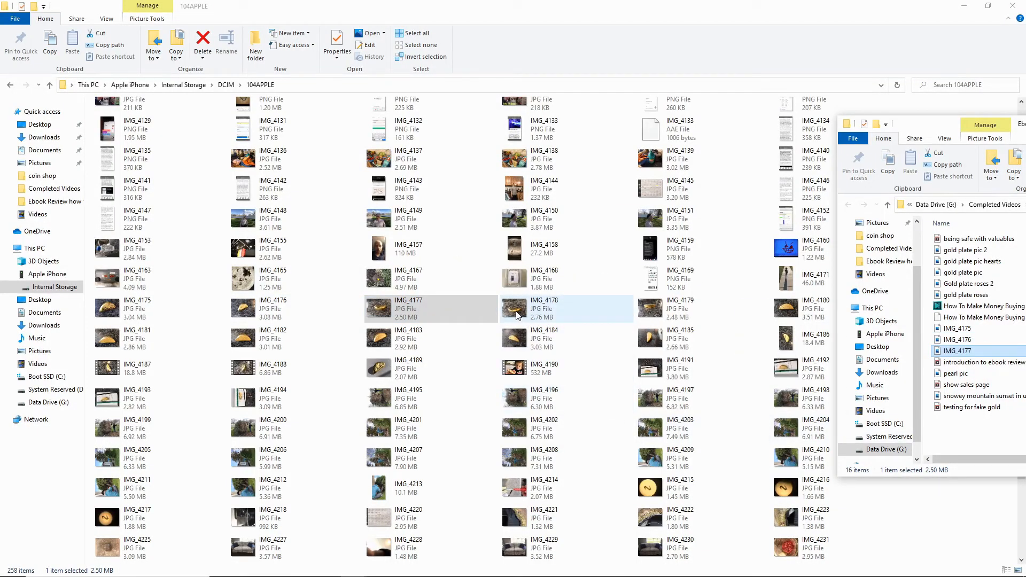
pyautogui.moveTo(521, 316); pyautogui.dragTo(994, 422)
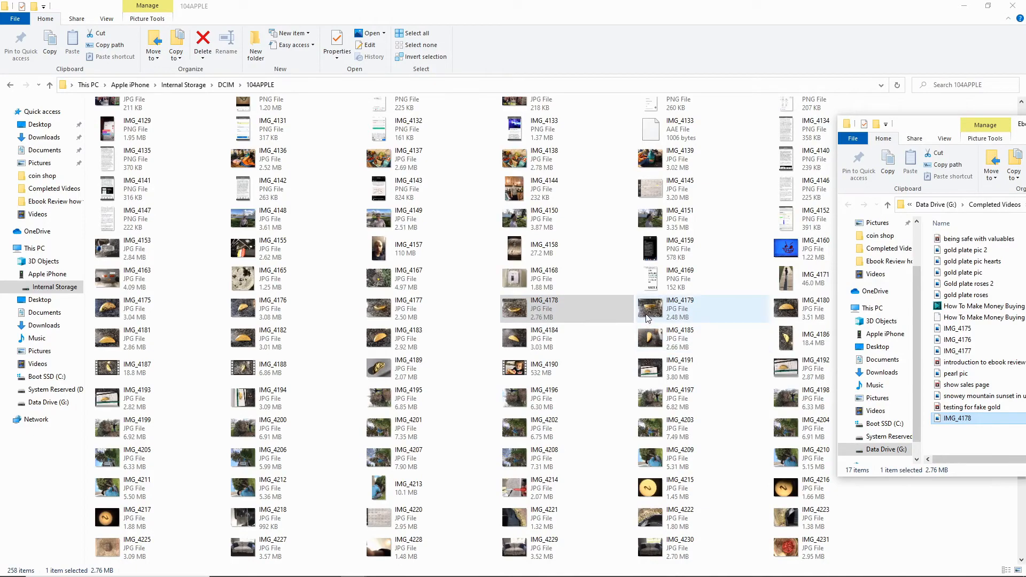
# Step: Copy the files IMG_4179 through IMG_4187 from the iPhone's 104APPLE folder into the project folder
pyautogui.moveTo(651, 308); pyautogui.dragTo(972, 406)
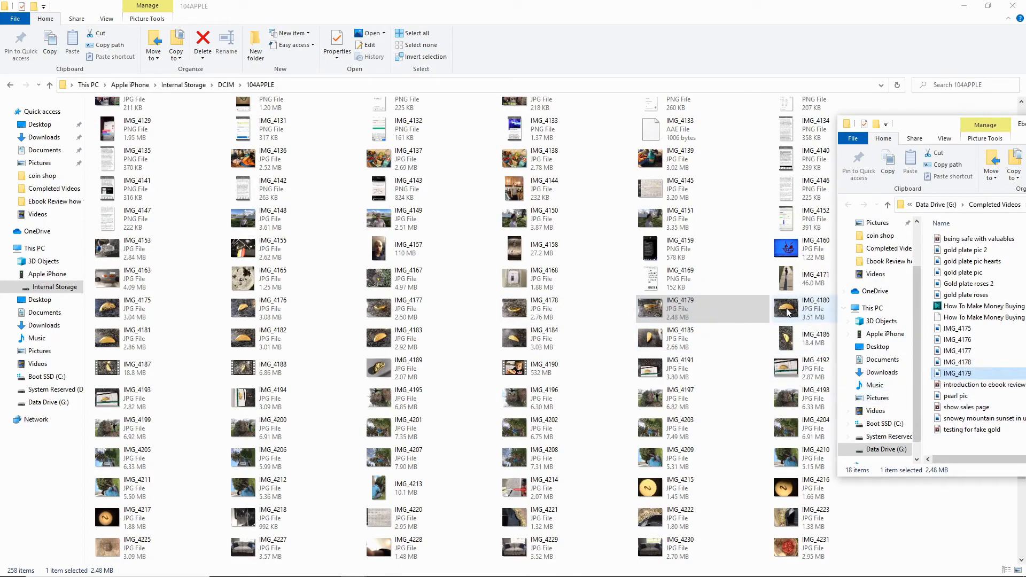
pyautogui.moveTo(790, 310); pyautogui.dragTo(961, 448)
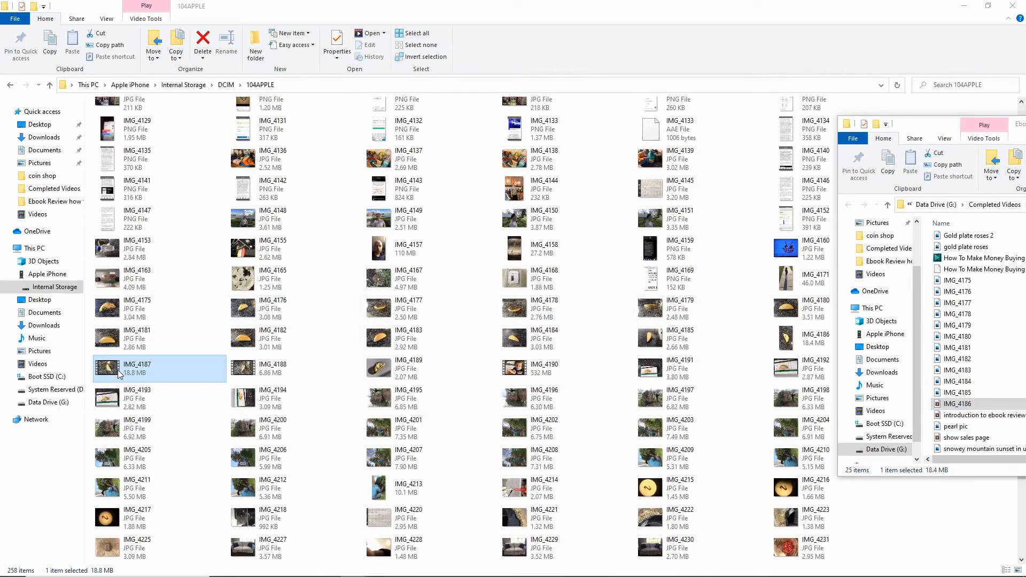
pyautogui.moveTo(138, 367); pyautogui.dragTo(1007, 398)
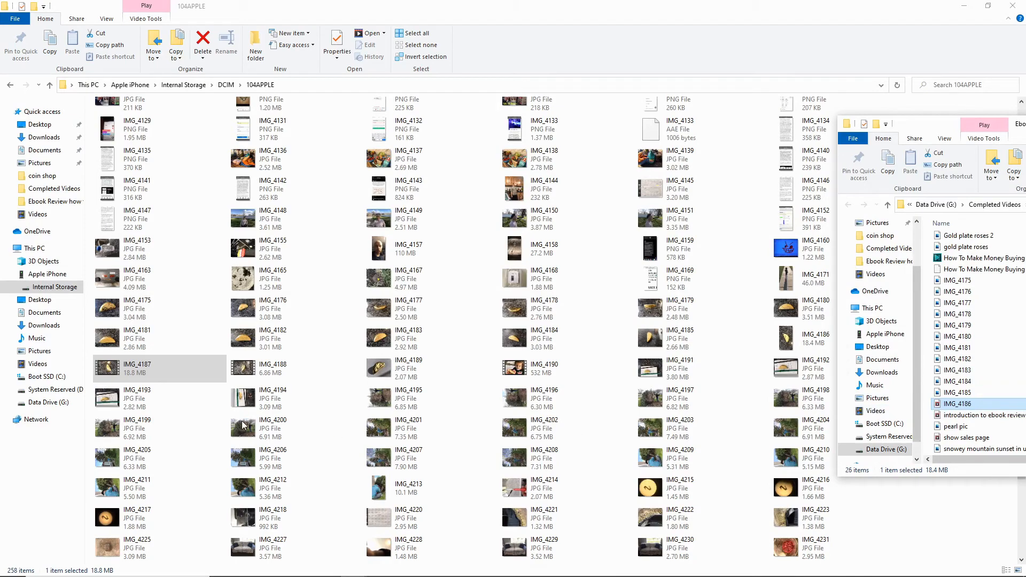
pyautogui.click(258, 373)
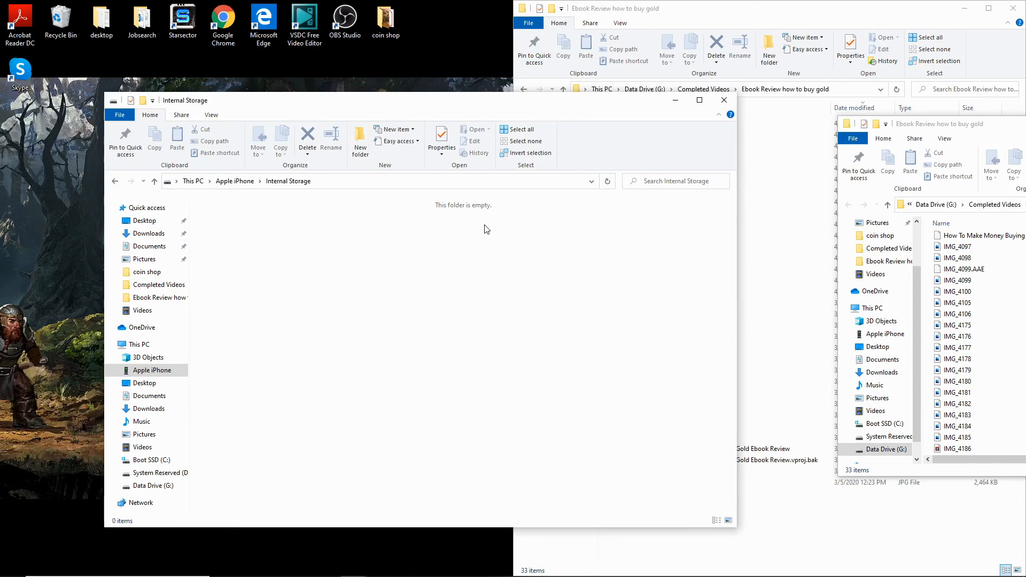
# Step: Reopen the iPhone's storage and look through the 104APPLE folder for further pictures
pyautogui.click(138, 372)
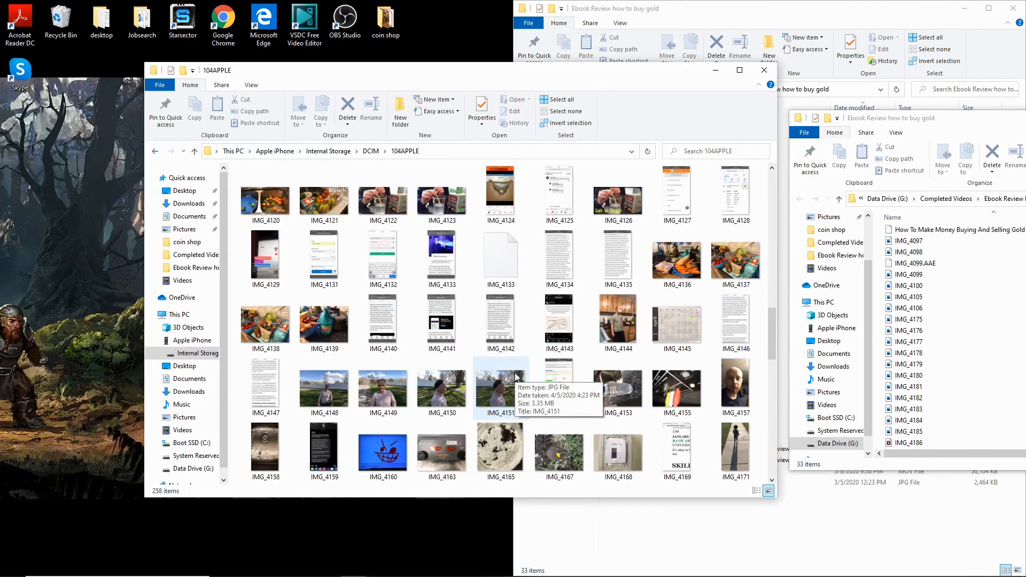
pyautogui.scroll(-3, 514, 373)
pyautogui.click(514, 373)
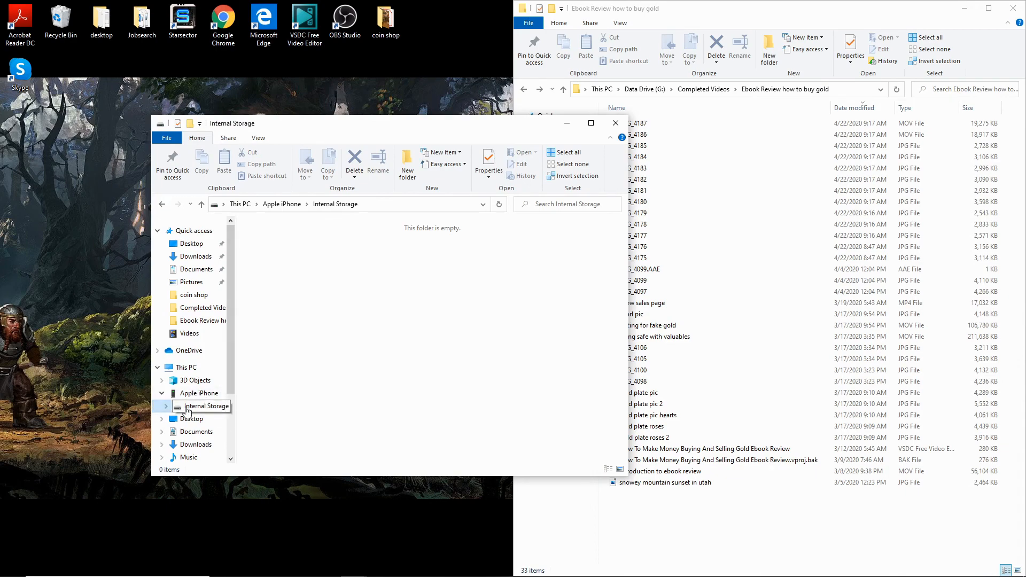
# Step: Reposition the project folder window and bring the OBS window back fully onto the screen
pyautogui.moveTo(677, 8); pyautogui.dragTo(641, 50)
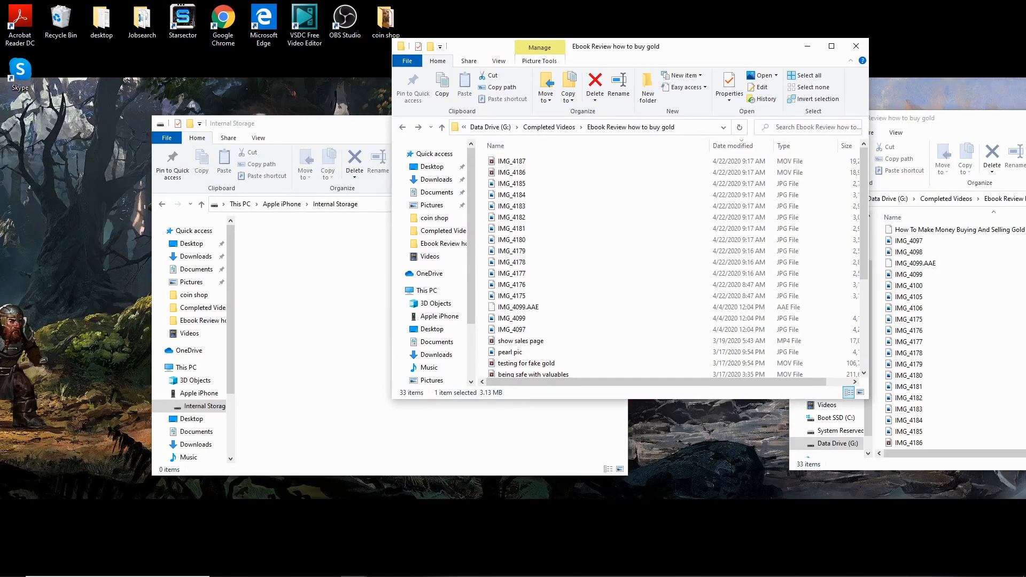
pyautogui.moveTo(1025, 148); pyautogui.dragTo(737, 135)
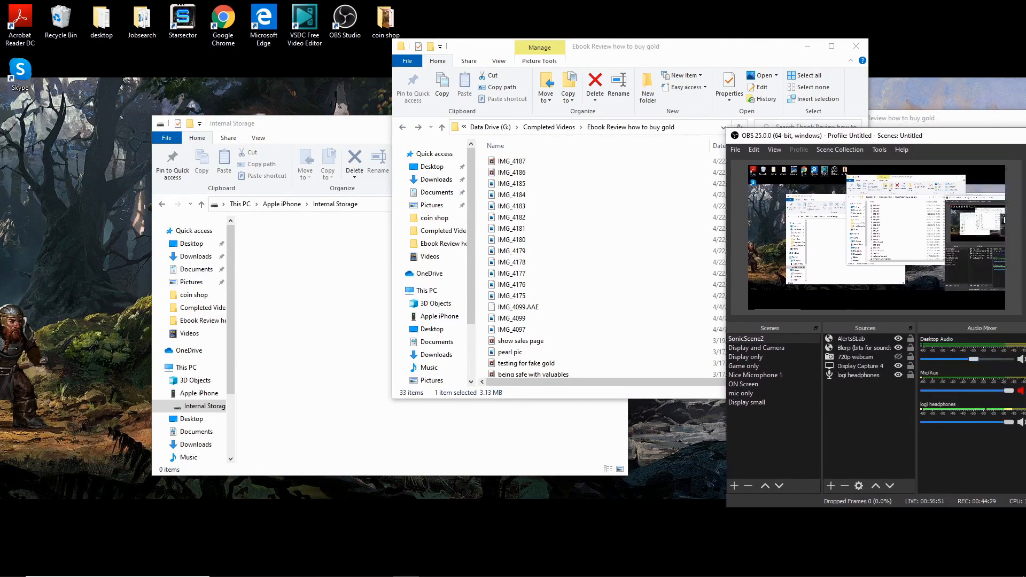
pyautogui.moveTo(1003, 136); pyautogui.dragTo(661, 79)
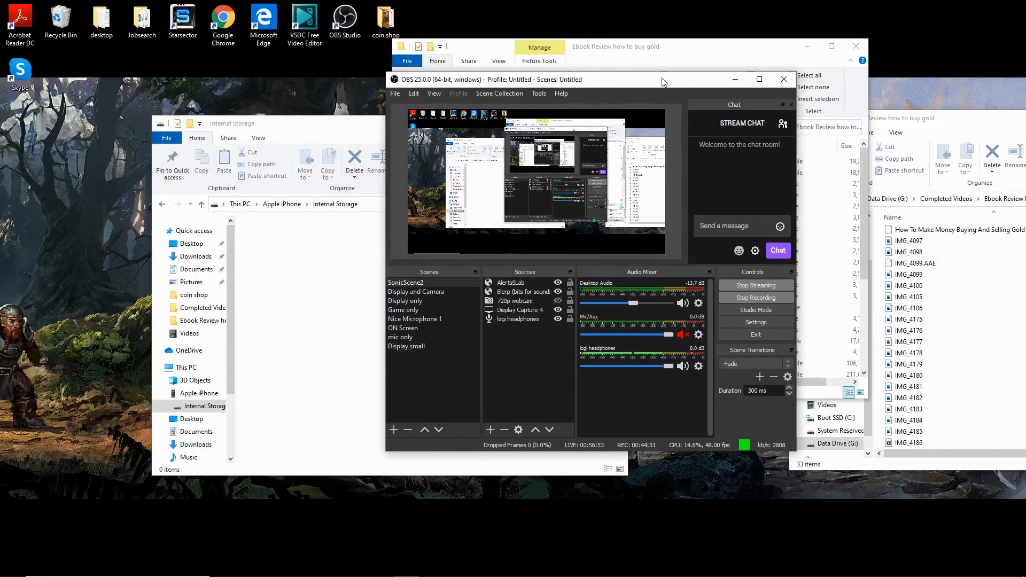